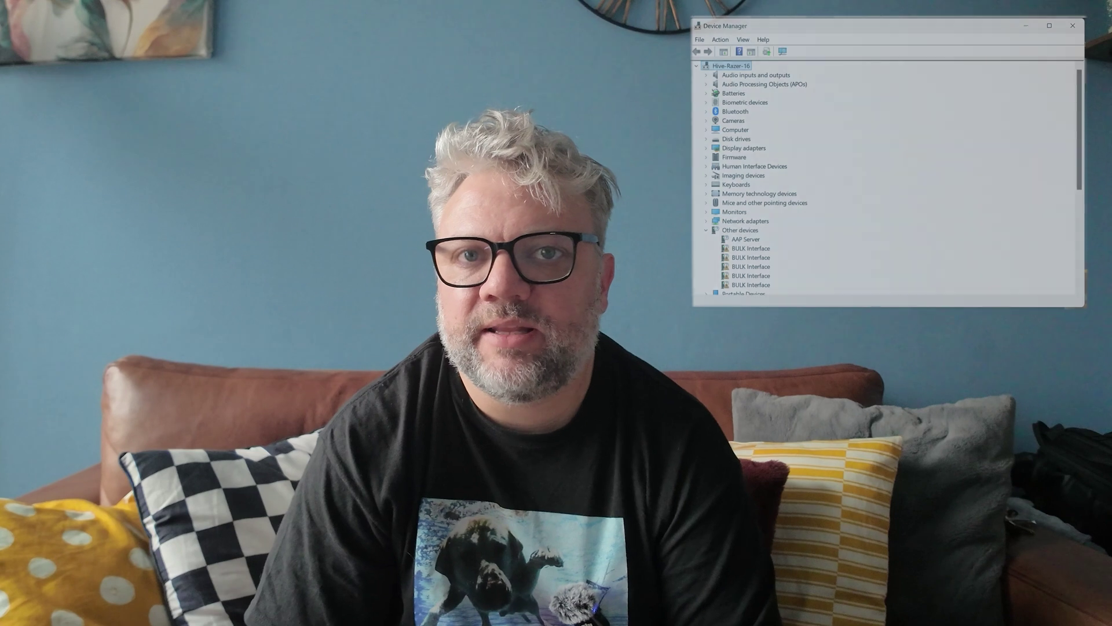
Expand Display adapters in Device Manager to confirm the NVIDIA GeForce RTX 4090 Laptop GPU
left_click(706, 148)
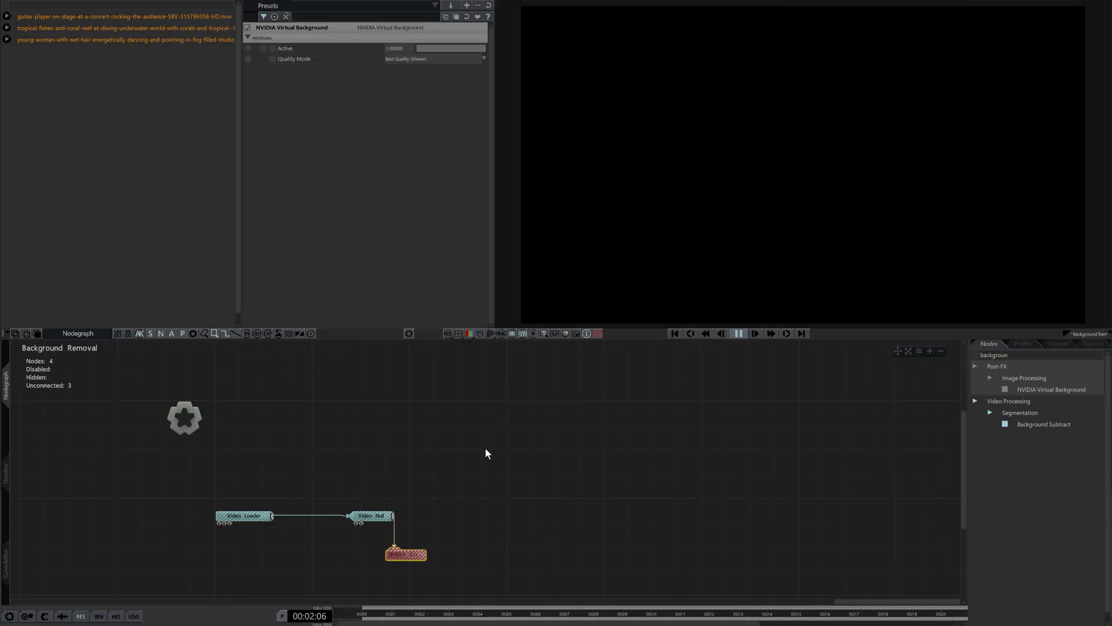
Delete all existing nodes, stop playback and clear the node search
key("ctrl+a")
key("Delete")
key("space")
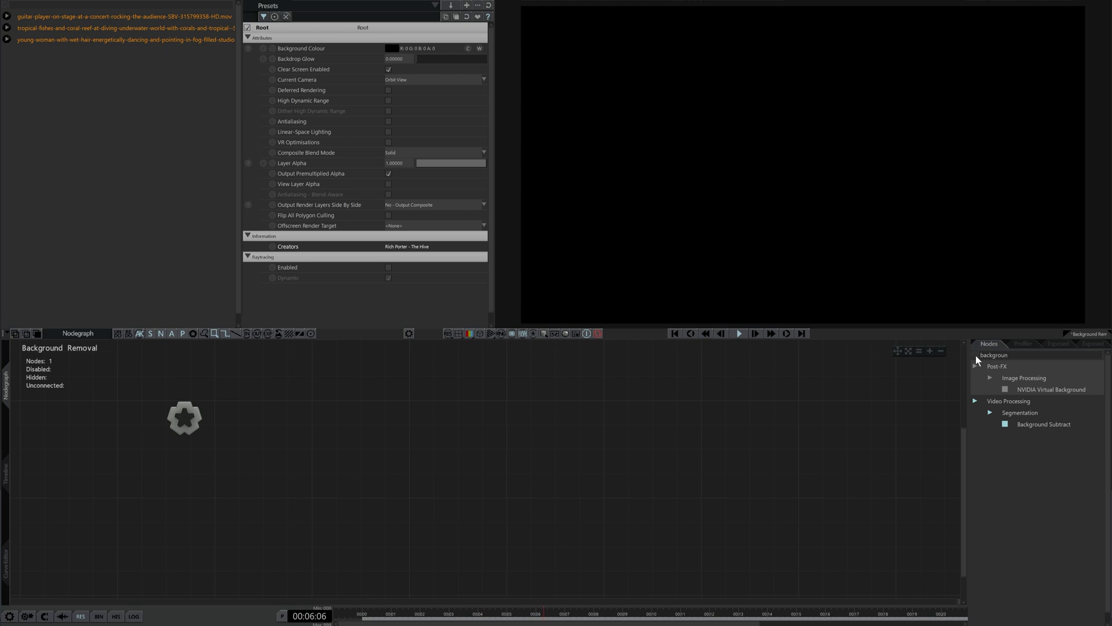
key("BackSpace")
key("BackSpace")
key("BackSpace")
key("BackSpace")
key("BackSpace")
key("BackSpace")
key("BackSpace")
key("BackSpace")
key("BackSpace")
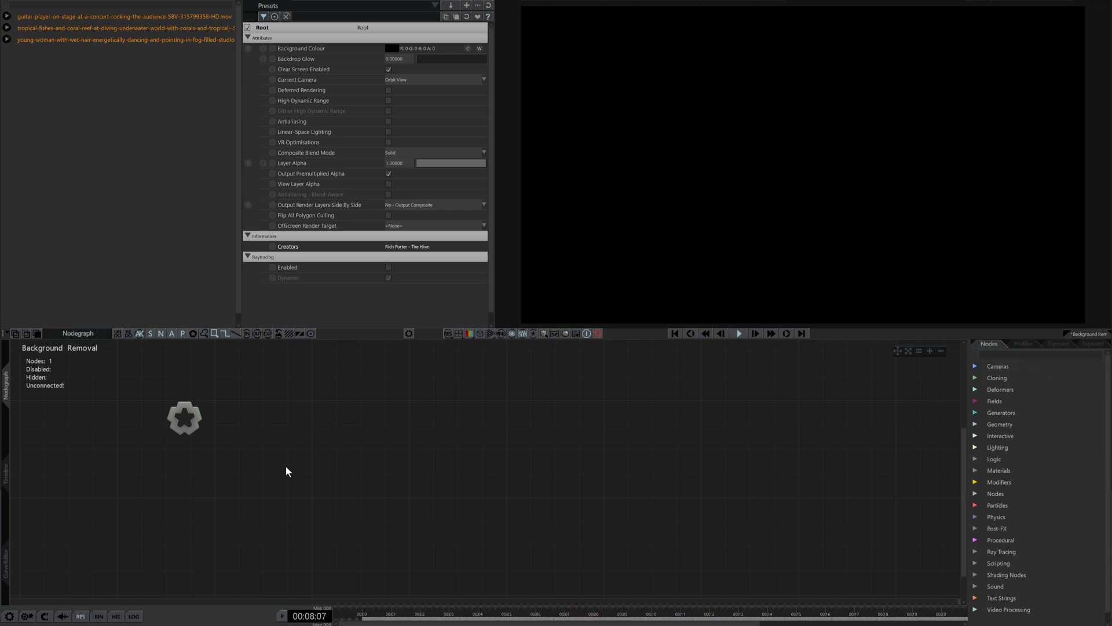
Add the dancer clip as a Video Loader and expose its Video property as 'Camera'
left_click_drag(44, 38, 268, 513)
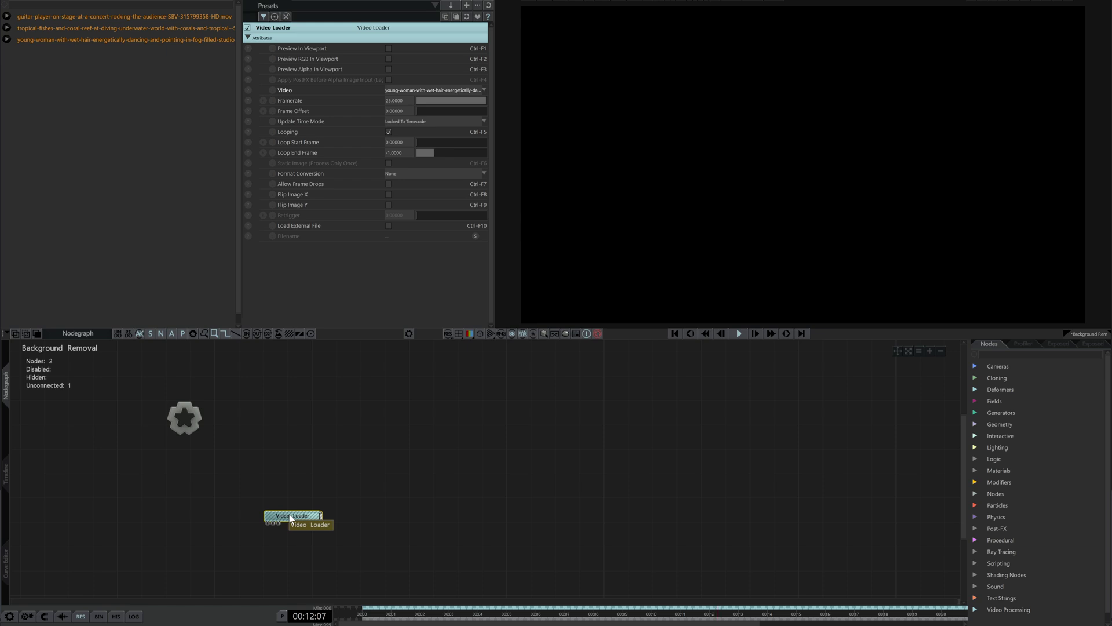
left_click(247, 90)
left_click(453, 277)
key("Tab")
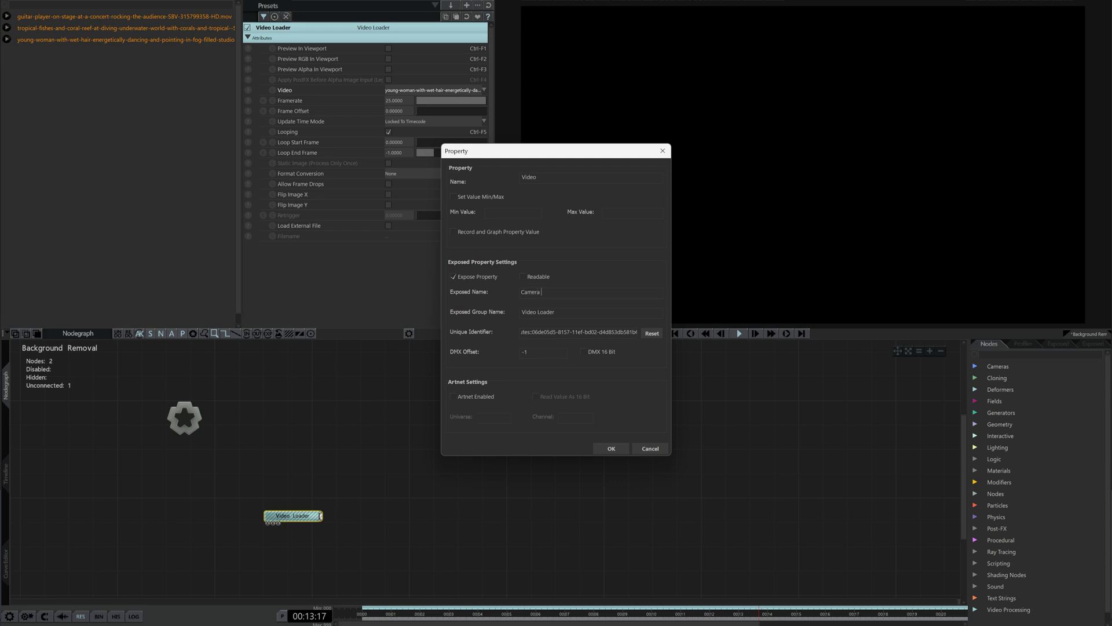
key("Return")
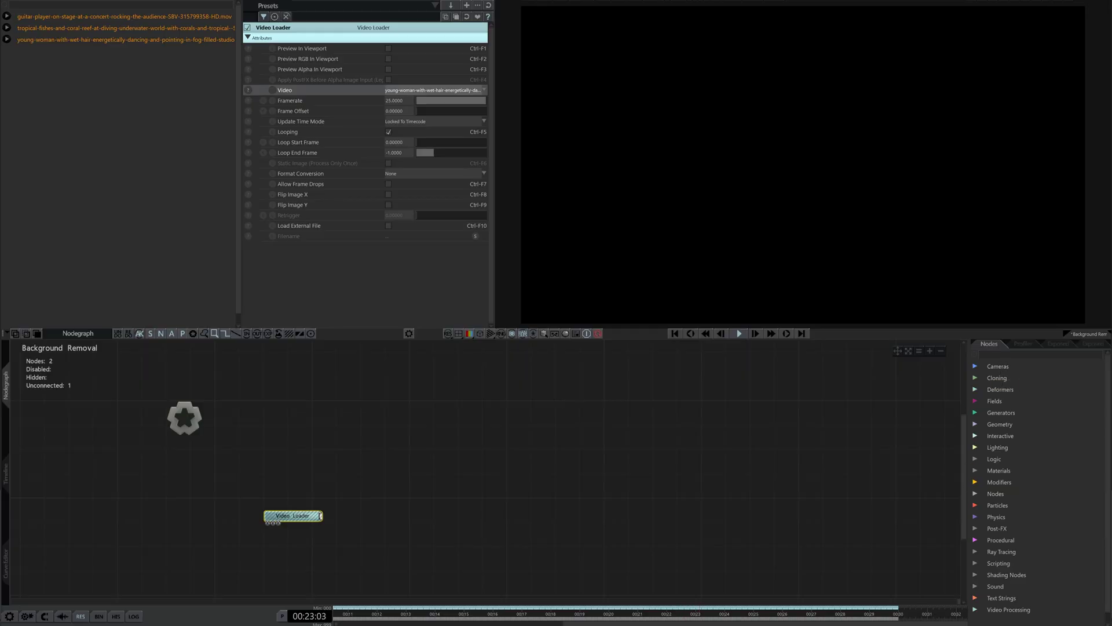
Add a Video Null node right of the Video Loader and connect the loader into it
type("null")
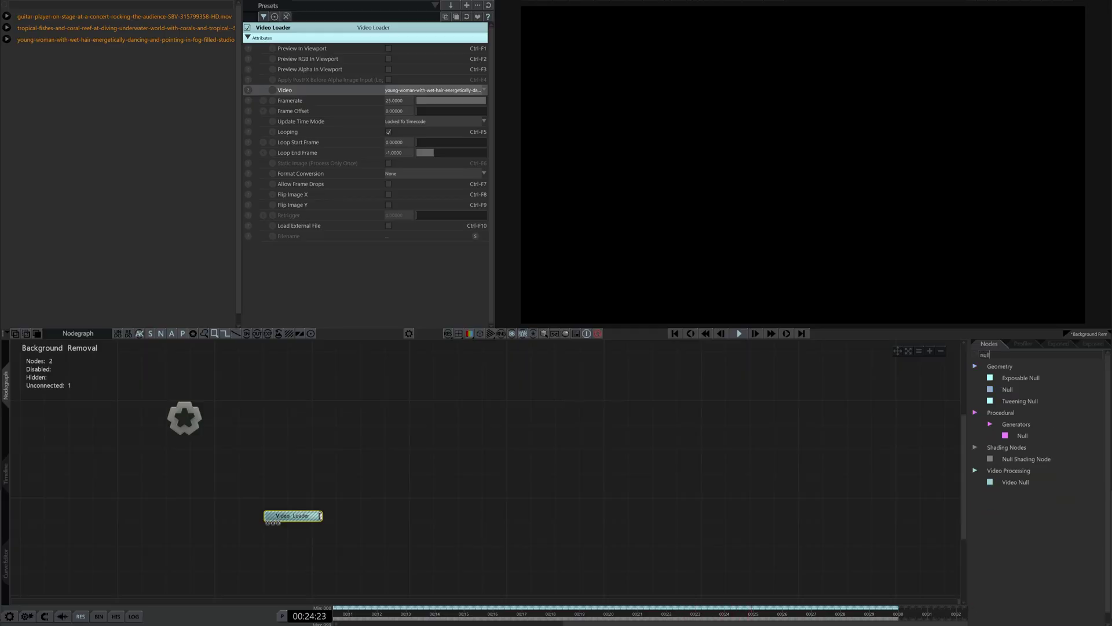
left_click_drag(1015, 482, 845, 501)
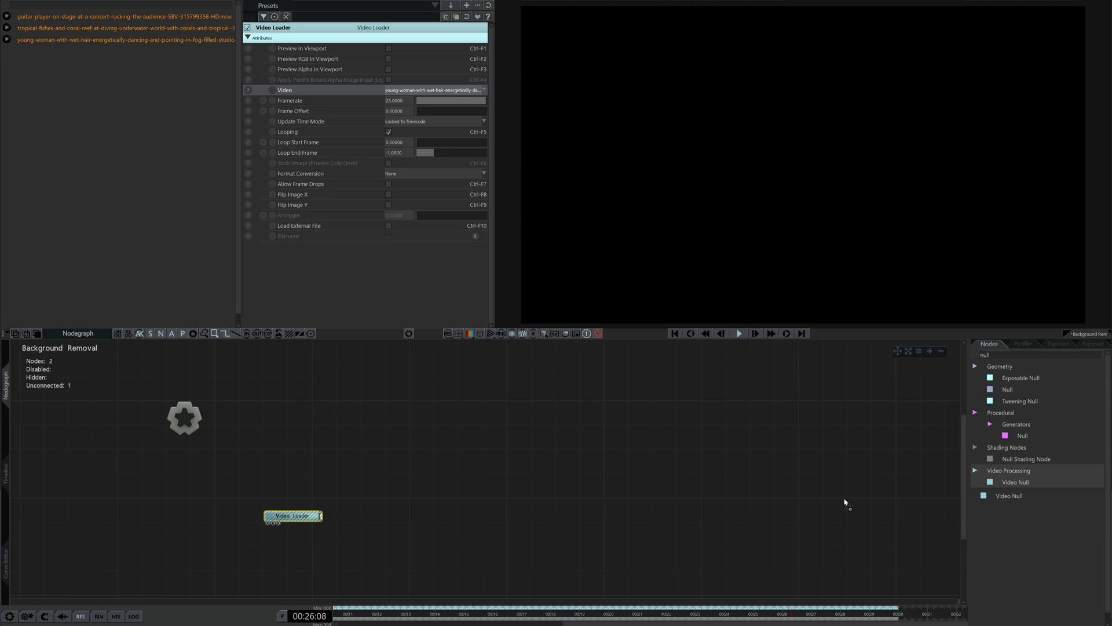
left_click_drag(437, 521, 439, 523)
left_click_drag(321, 516, 382, 522)
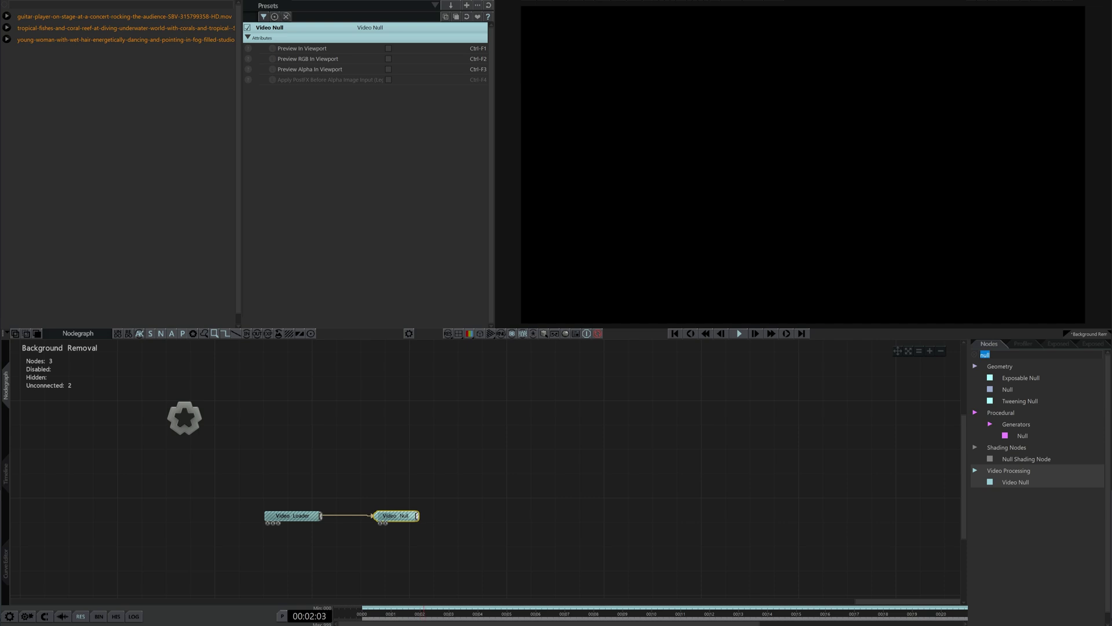
Add an NVIDIA Virtual Background node below the Video Null, fed by its output
type("background")
left_click_drag(1065, 391, 634, 479)
left_click_drag(464, 503, 500, 515)
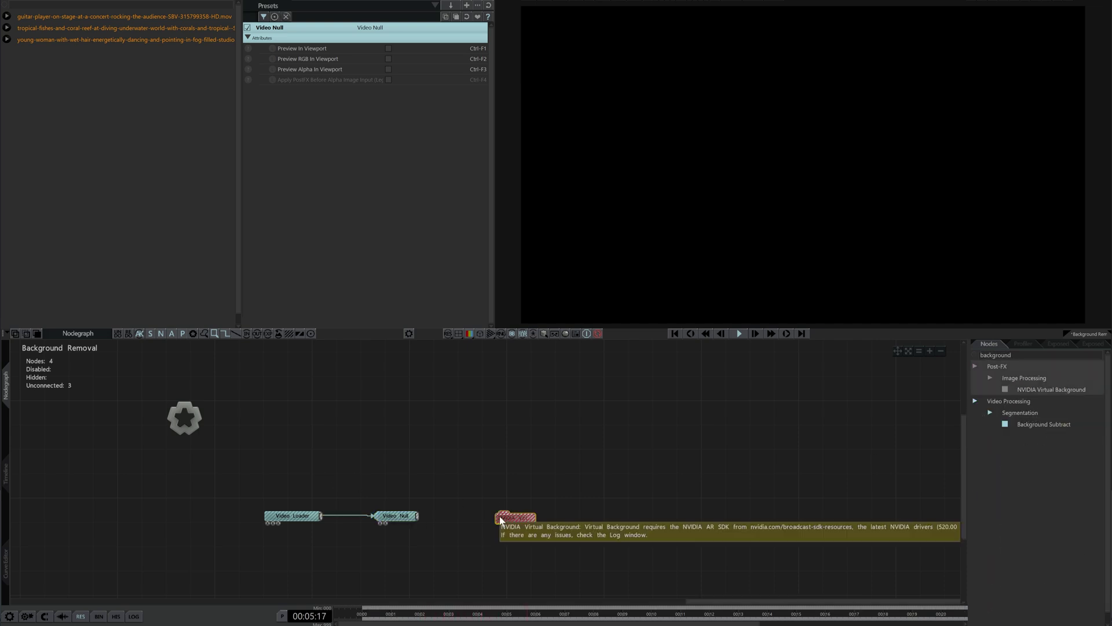
left_click_drag(419, 516, 513, 518)
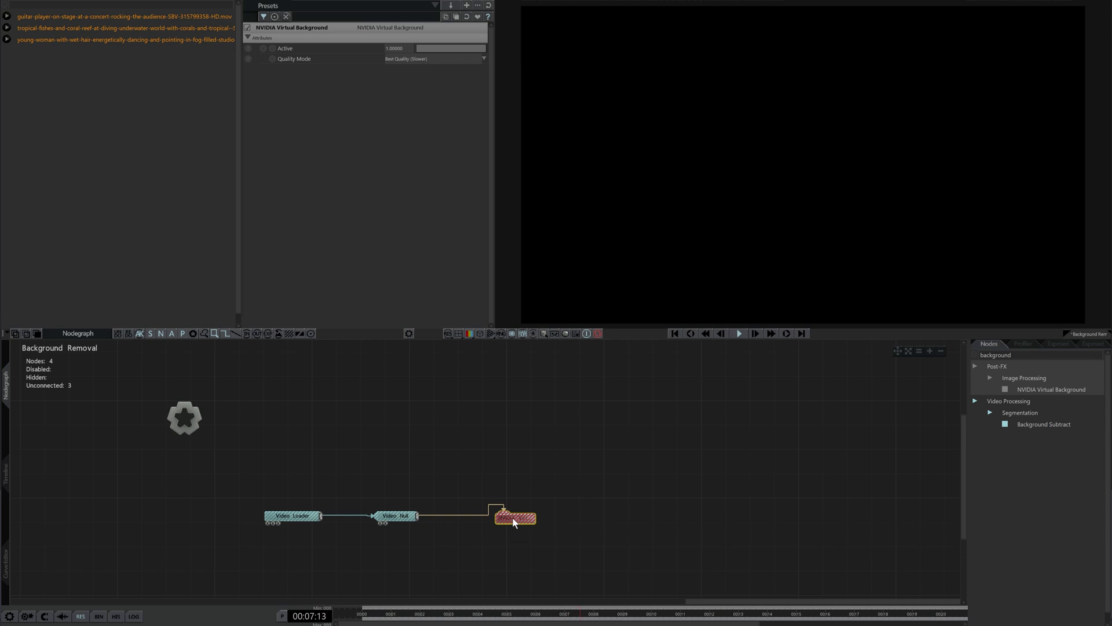
left_click_drag(455, 556, 443, 556)
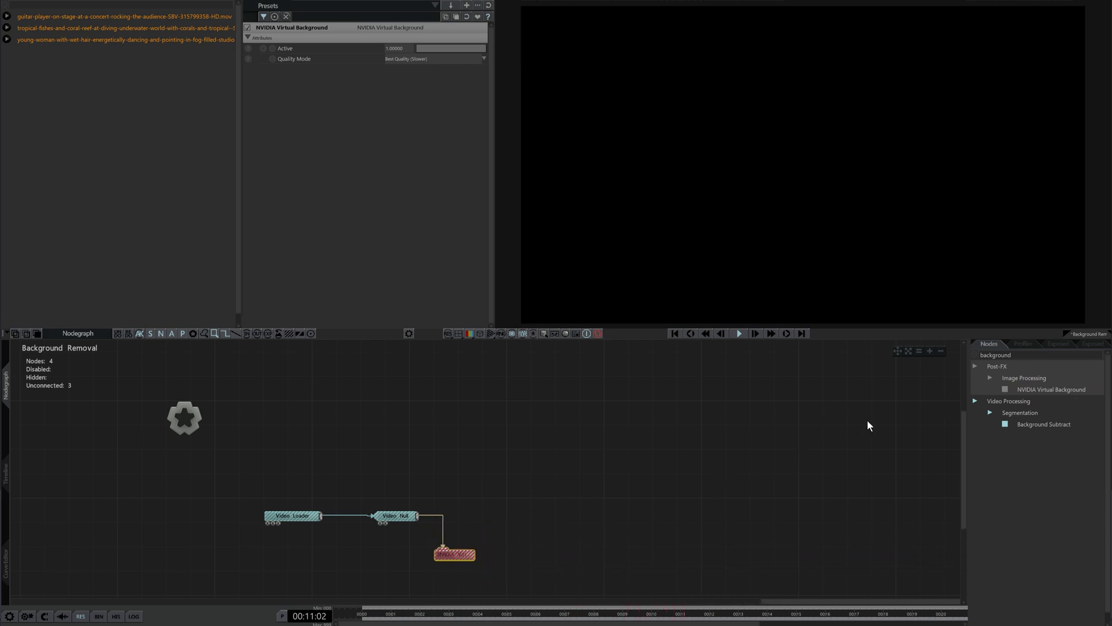
double_click(995, 355)
type("image 2d")
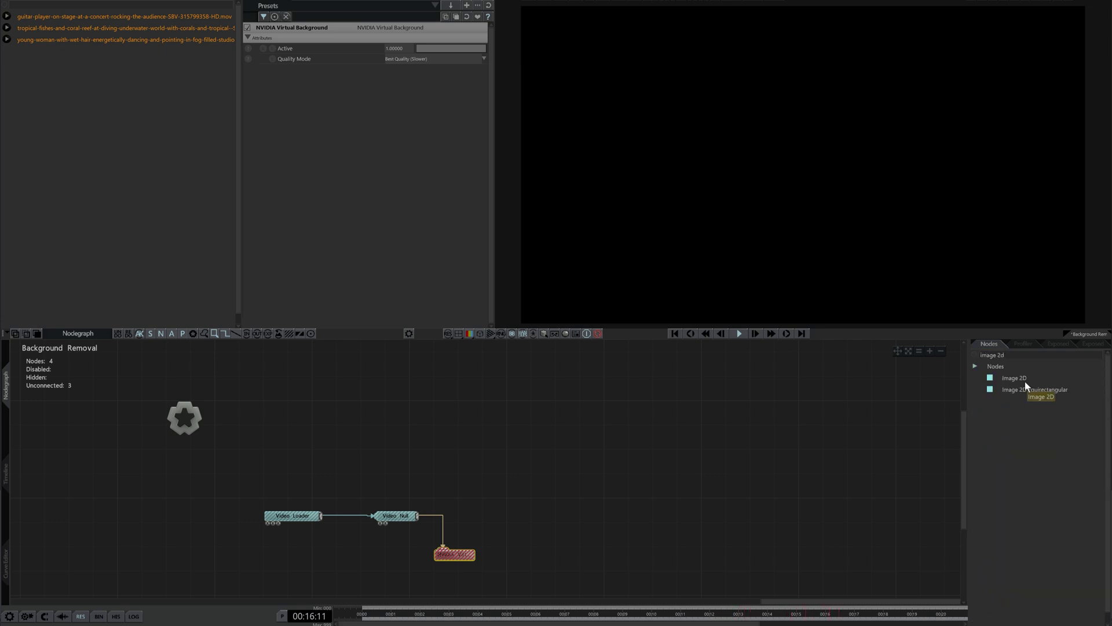
Add an Image 2D under Root using the Video Null matte as alpha and the dancer video as image
left_click_drag(1022, 379, 773, 398)
left_click_drag(476, 452, 457, 412)
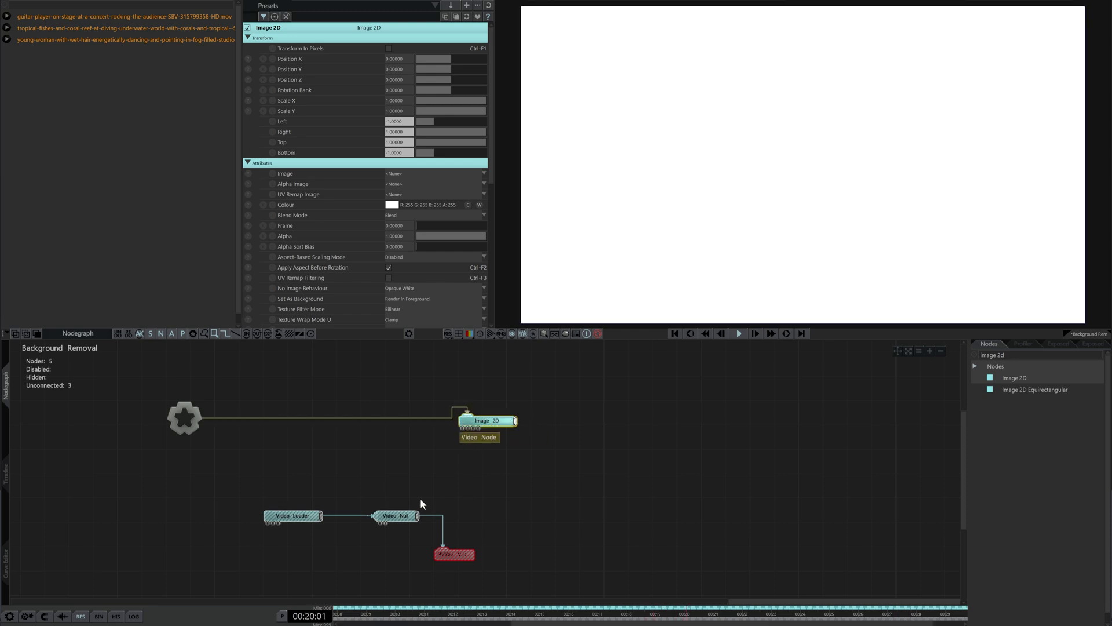
left_click_drag(465, 461, 467, 429)
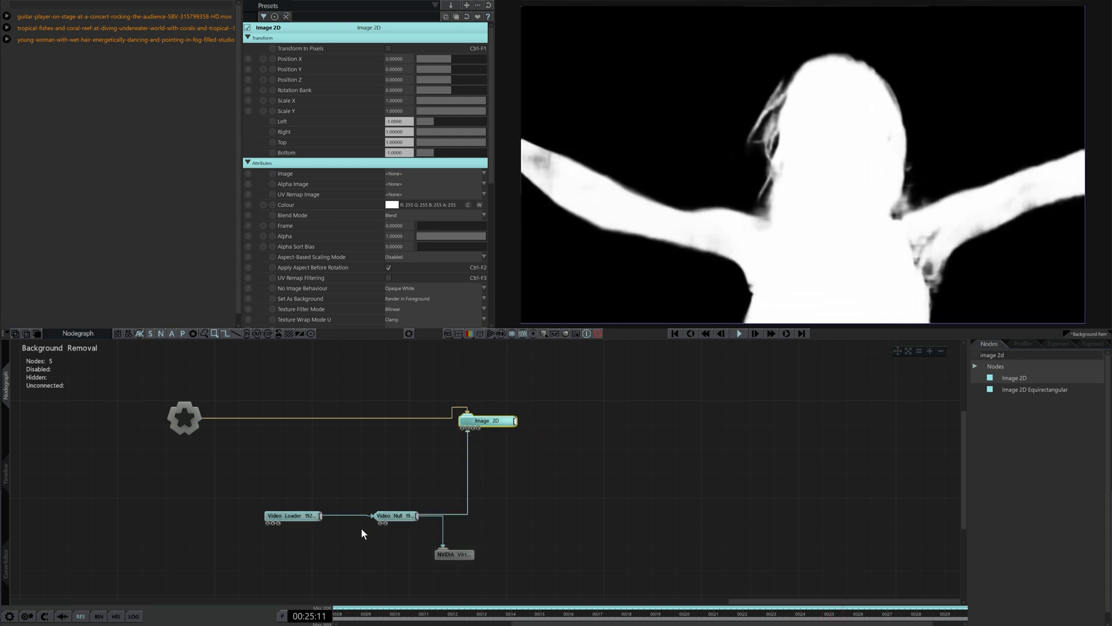
left_click_drag(322, 516, 468, 430)
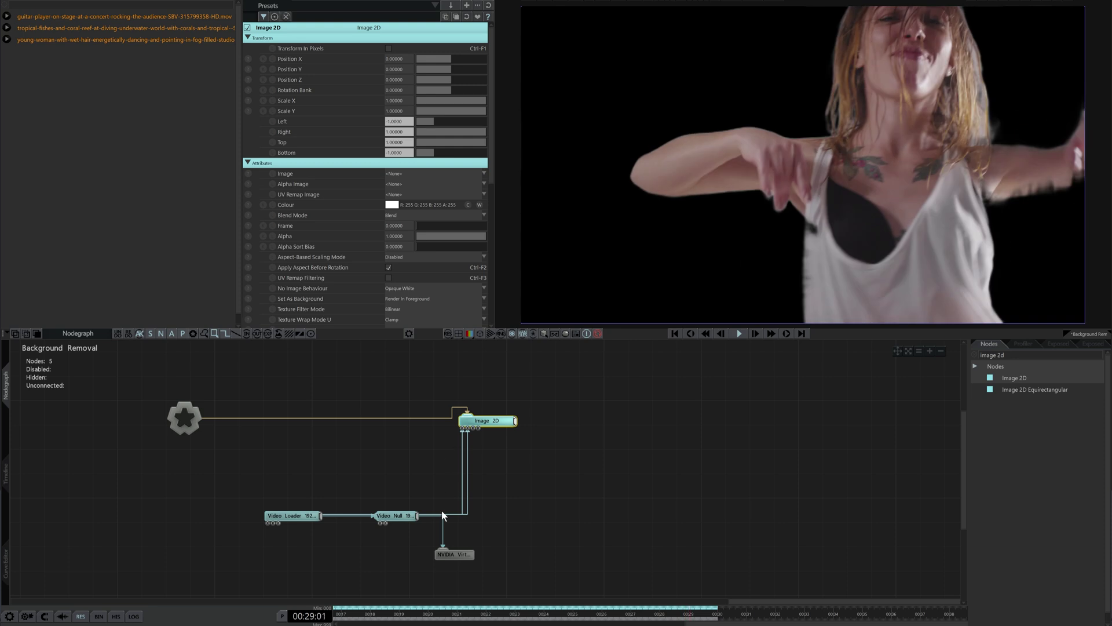
left_click(401, 516)
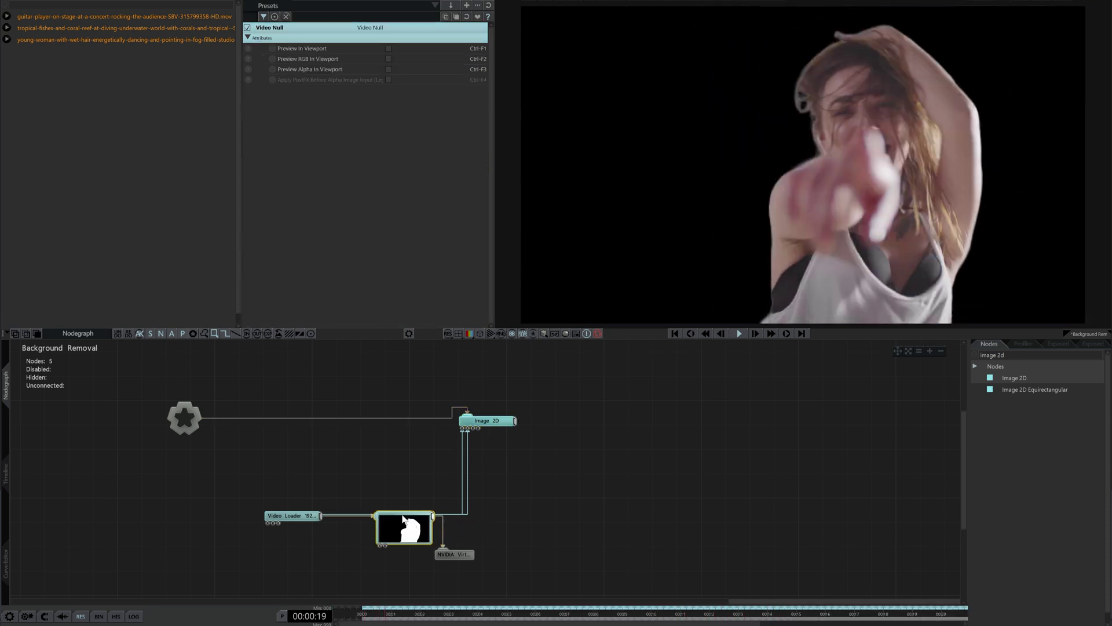
left_click_drag(310, 512, 310, 499)
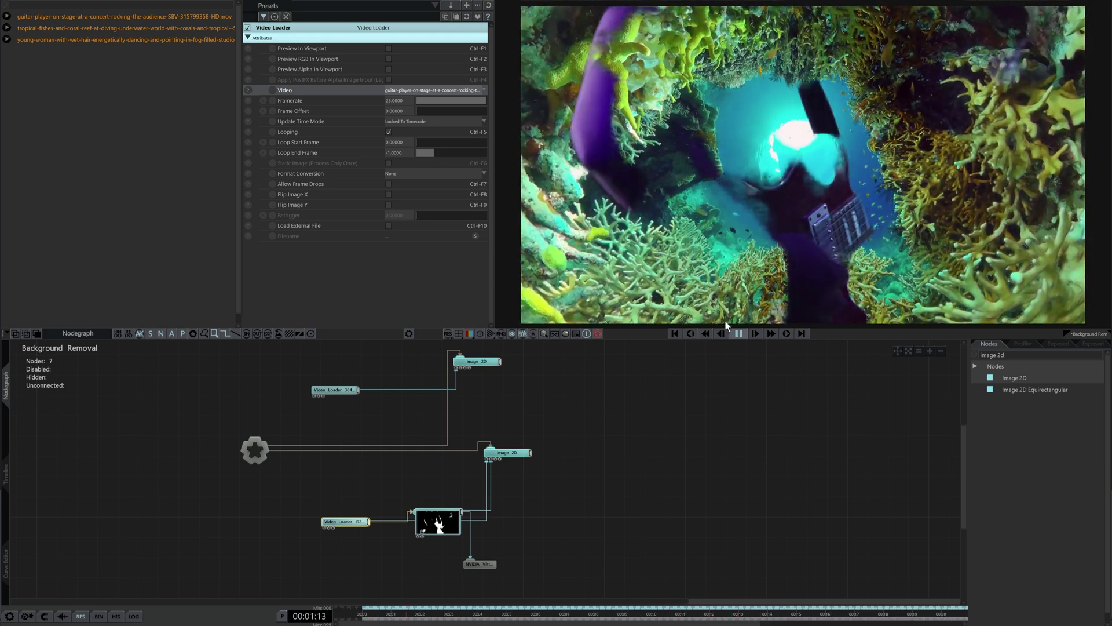
left_click(742, 335)
key("alt+Tab")
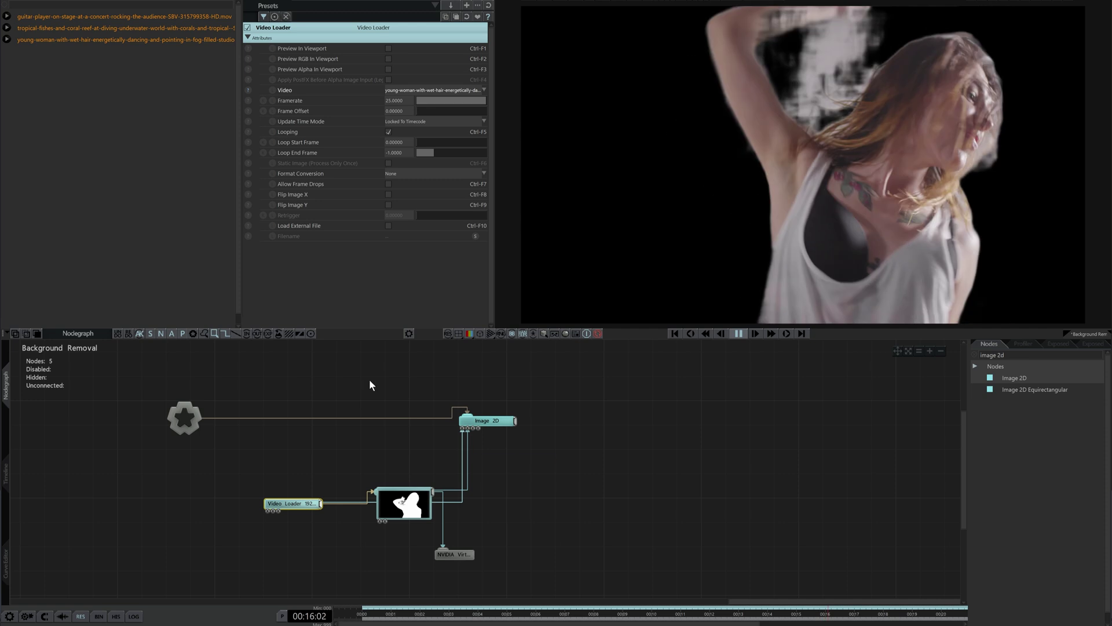
middle_click_drag(613, 454, 661, 551)
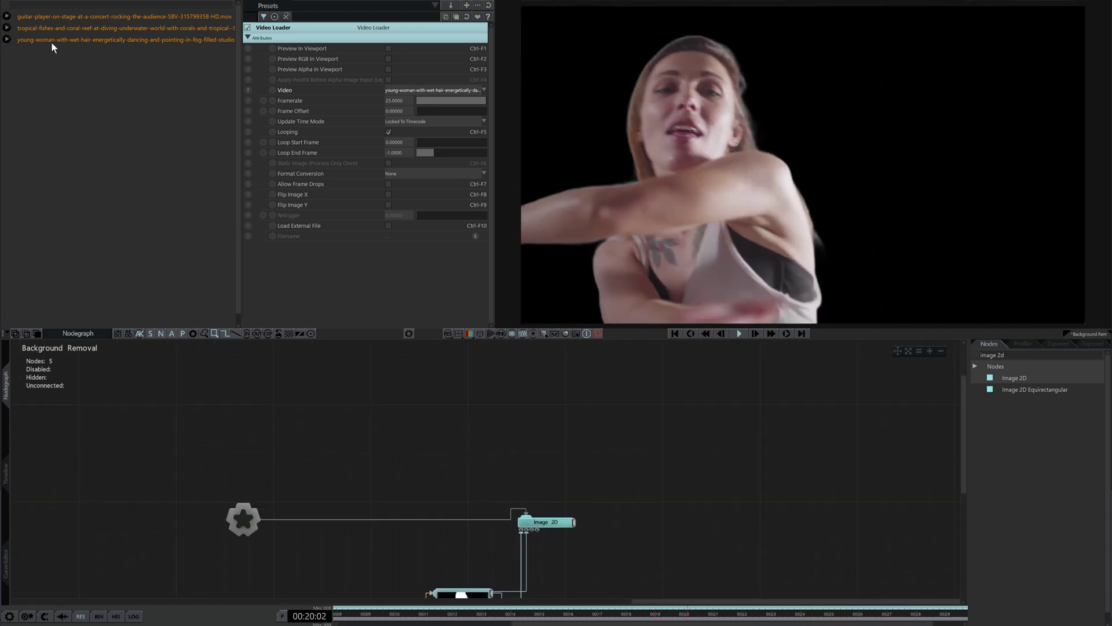
Add the tropical-fishes reef clip feeding a second Image 2D node linked to Root
left_click_drag(51, 28, 313, 446)
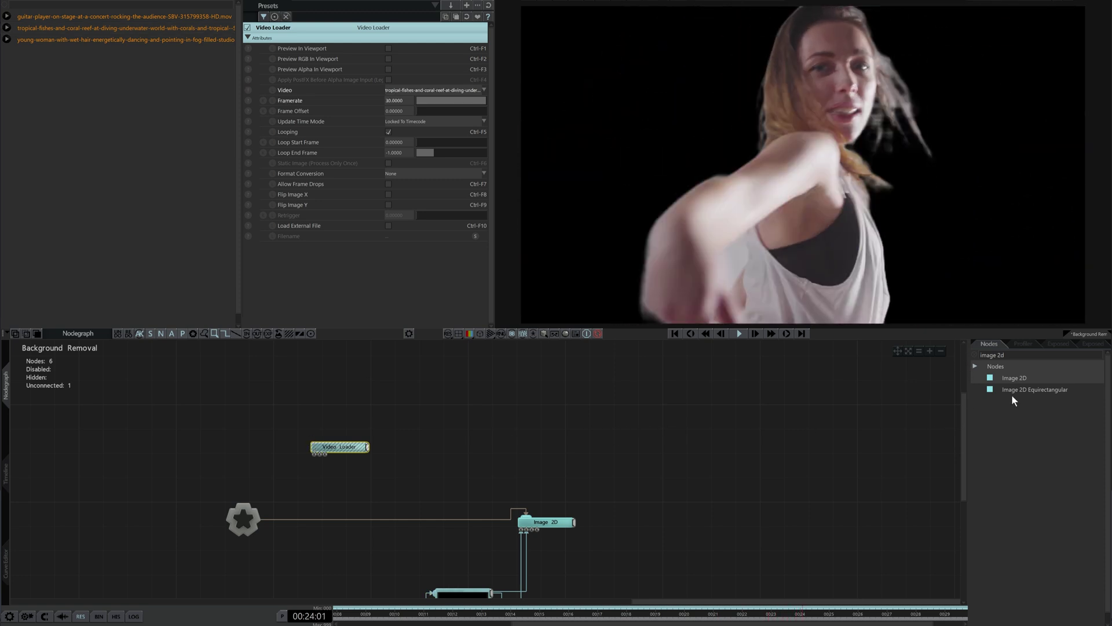
left_click_drag(1015, 378, 833, 413)
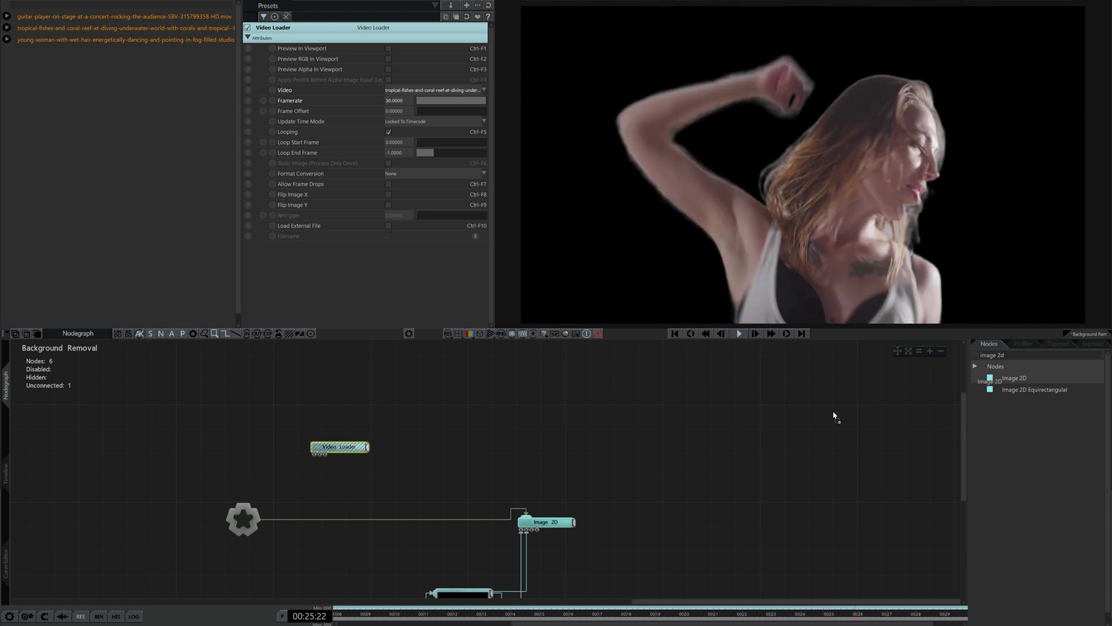
left_click_drag(484, 415, 484, 413)
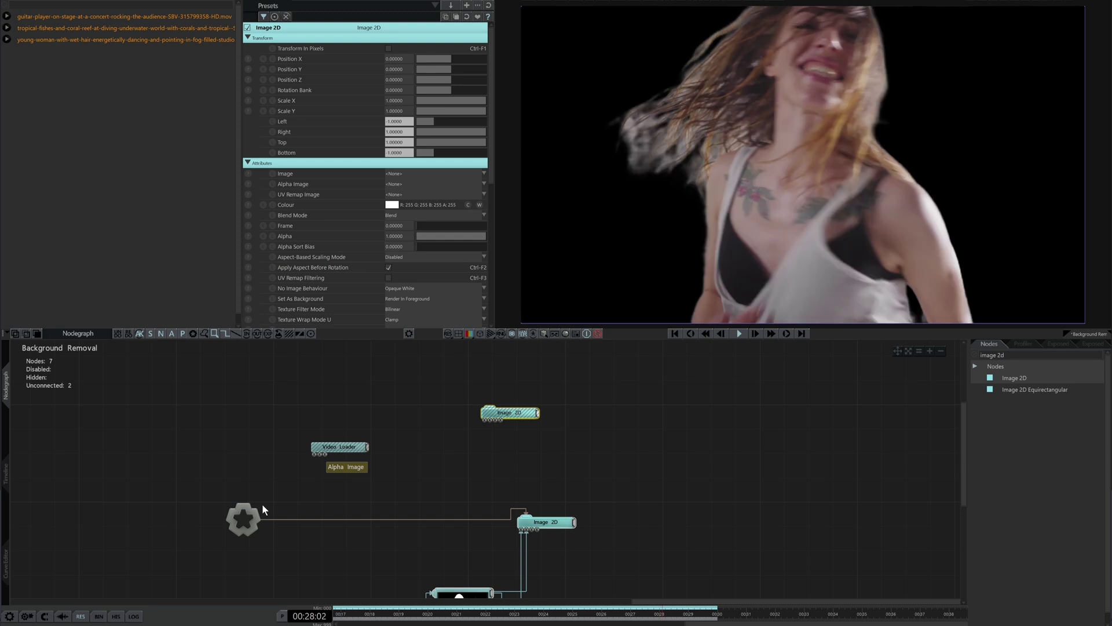
left_click_drag(261, 509, 521, 414)
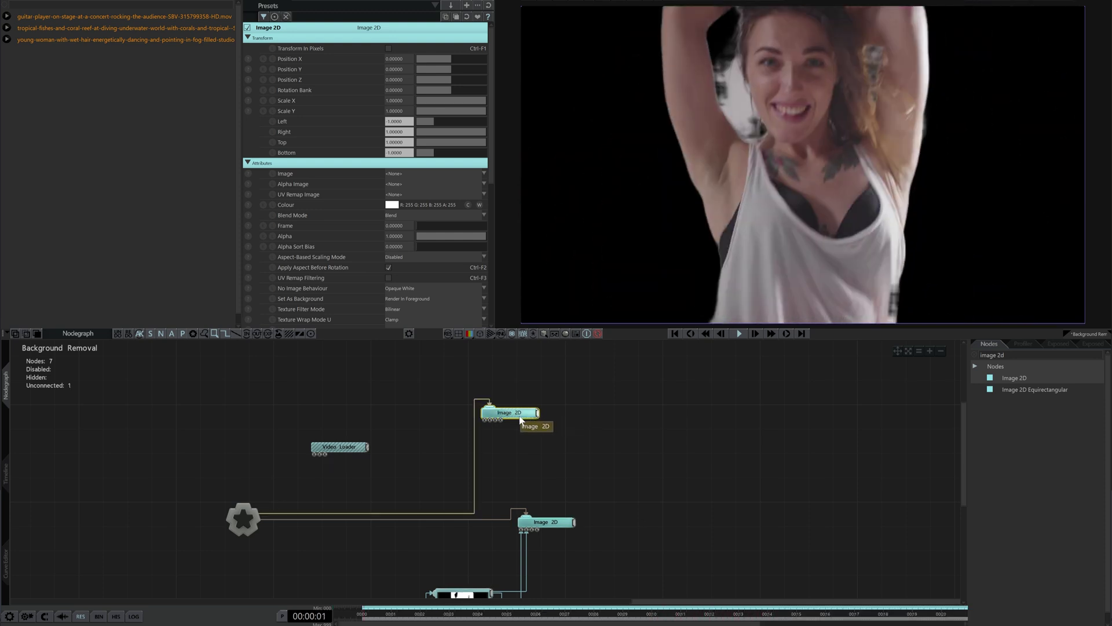
left_click_drag(367, 446, 487, 420)
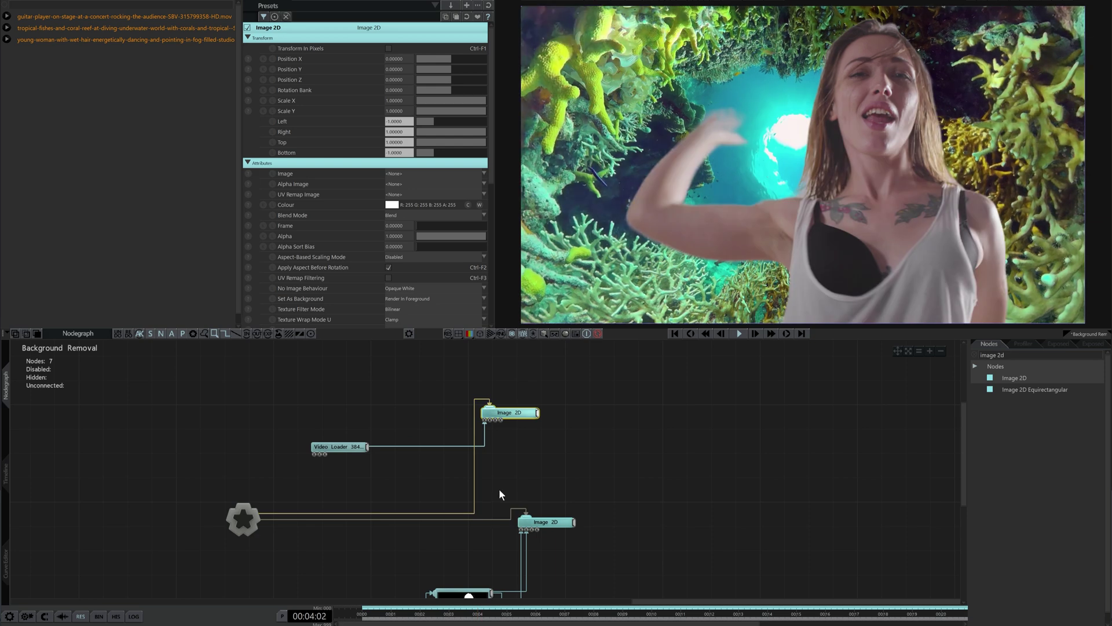
middle_click_drag(541, 474, 477, 489)
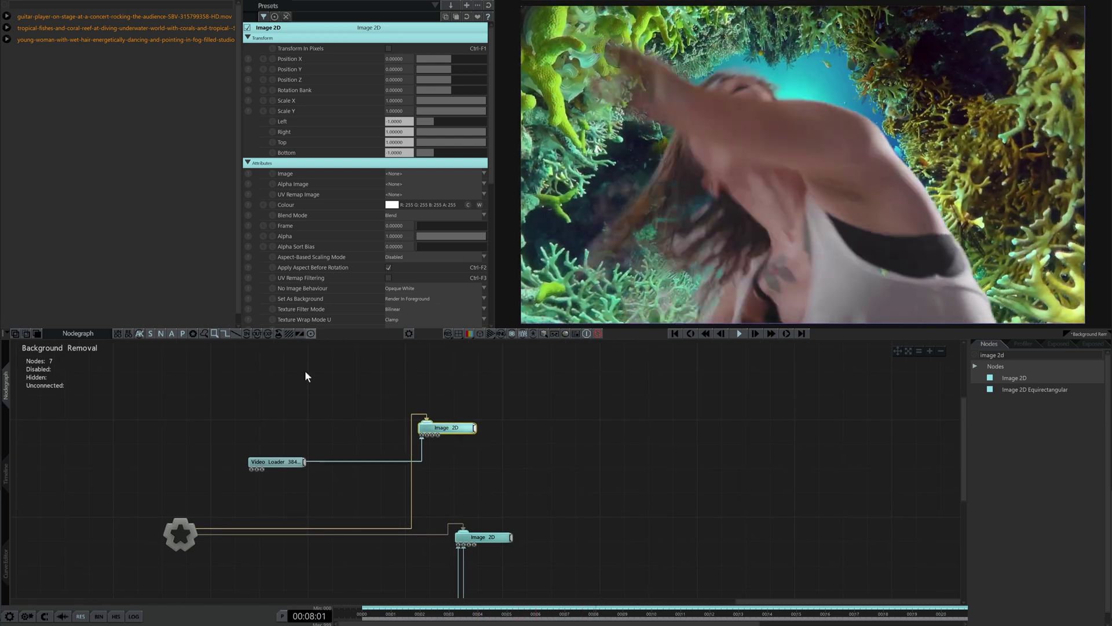
Expose the reef Video Loader's Video property as the 'Background' input
left_click(290, 463)
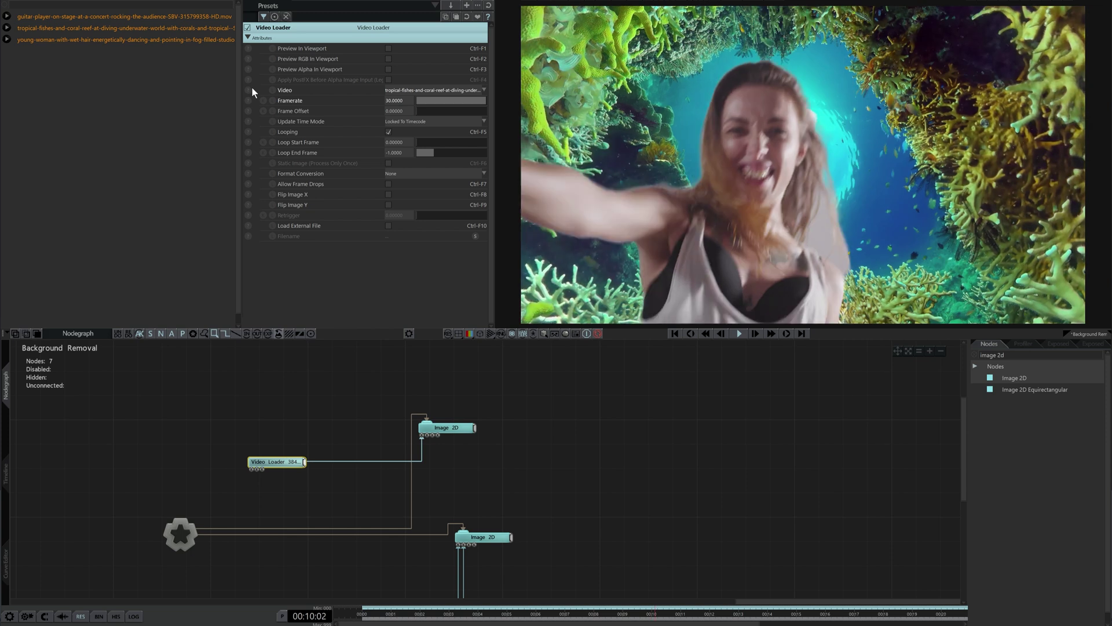
left_click(248, 90)
left_click(455, 276)
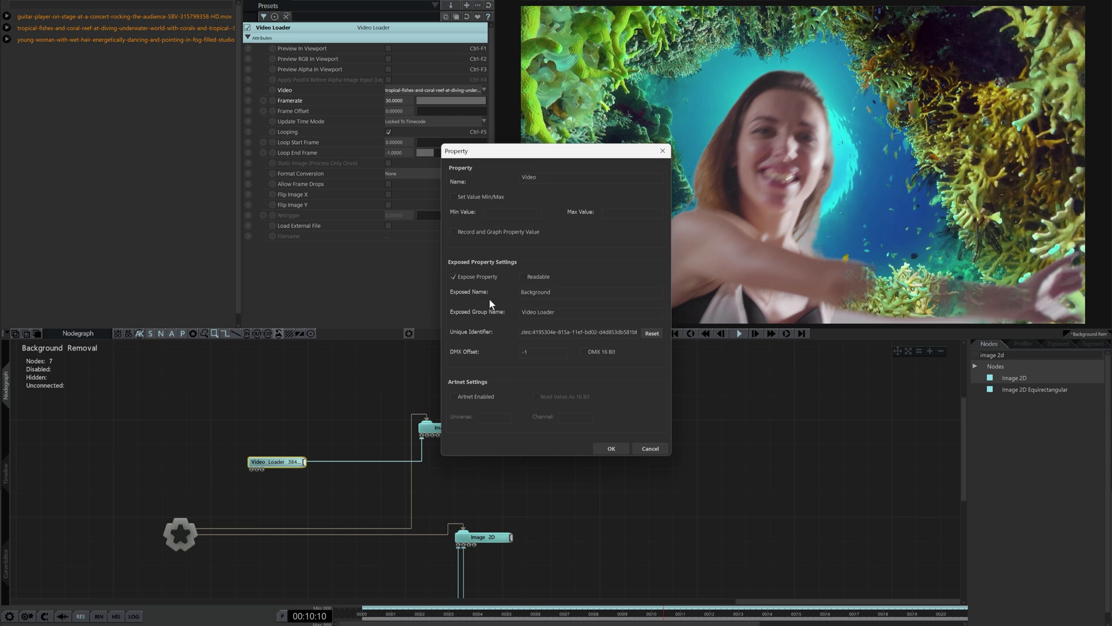
left_click(622, 447)
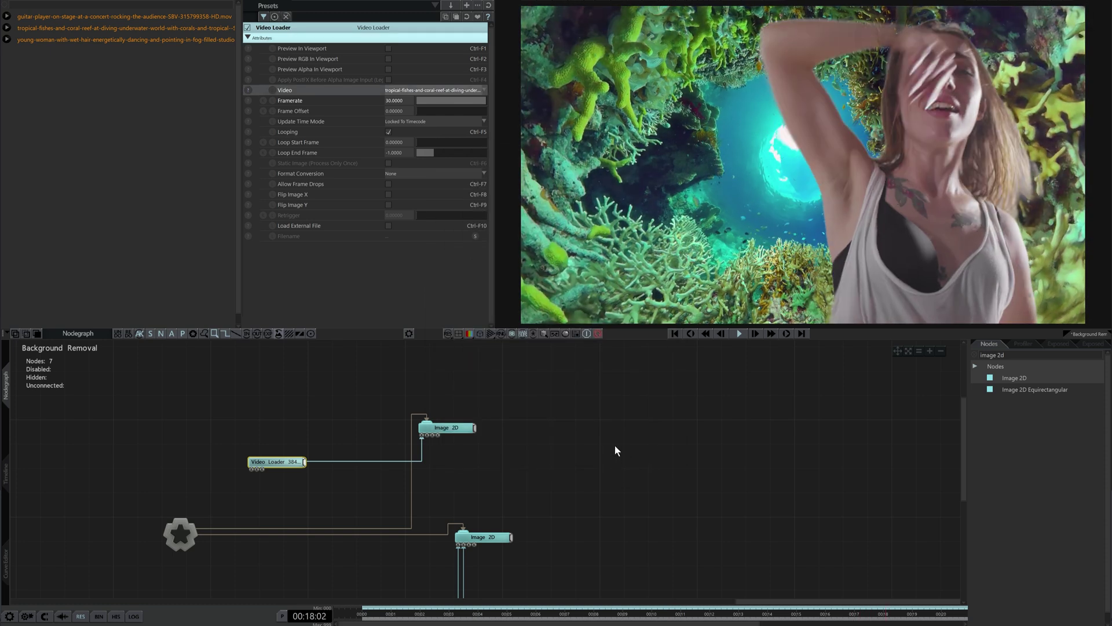
scroll(607, 469, "down", 3)
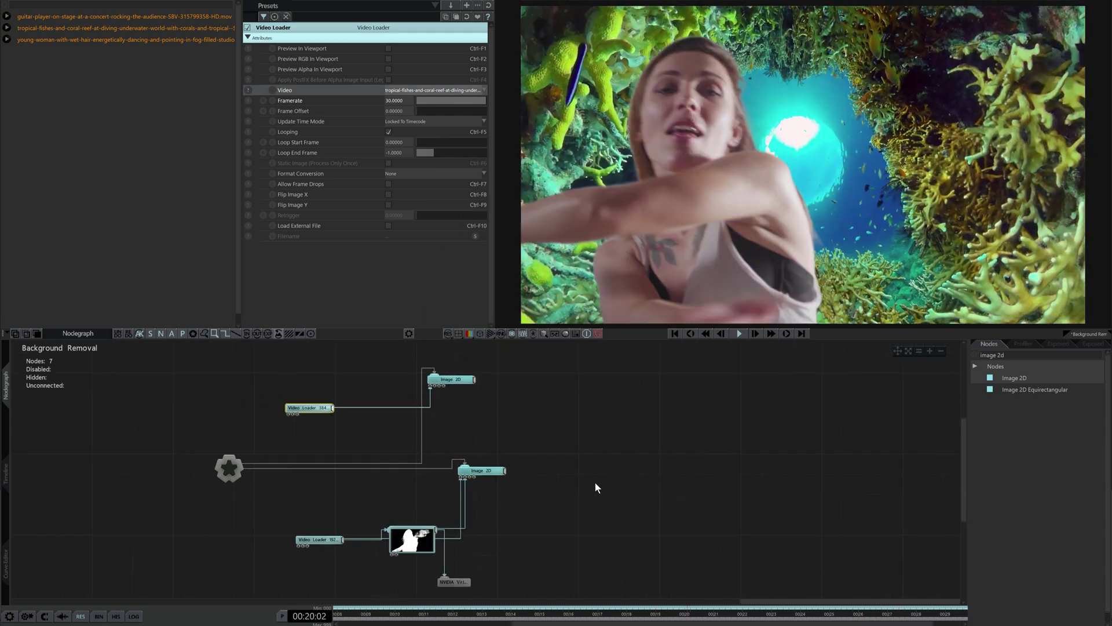
middle_click_drag(628, 473, 639, 461)
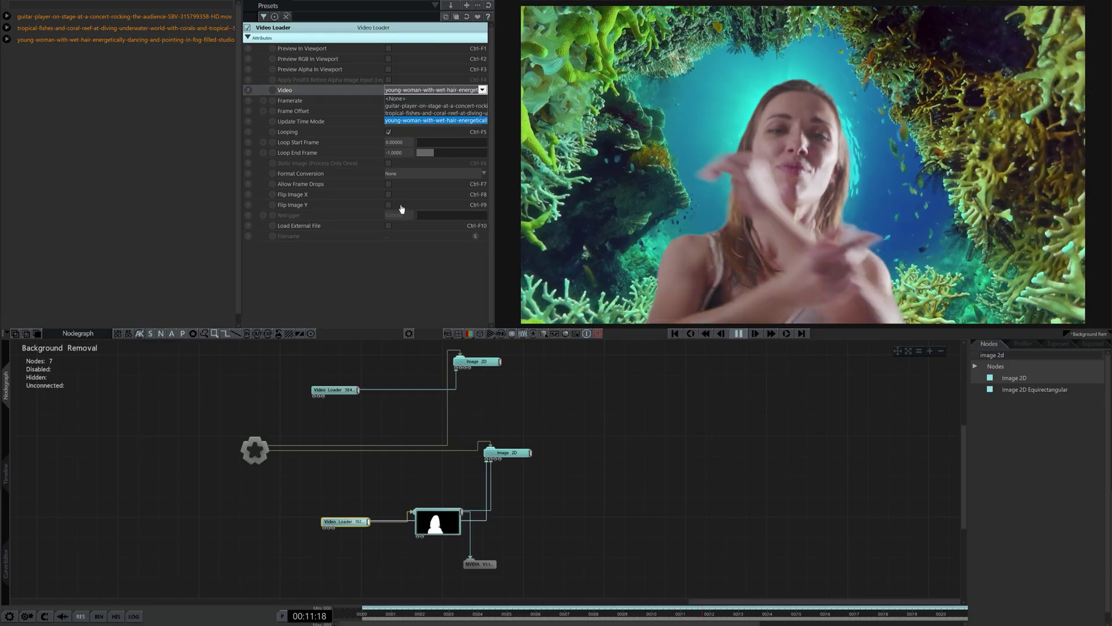
Set the camera Video Loader's Video to the guitar-player clip
left_click(428, 106)
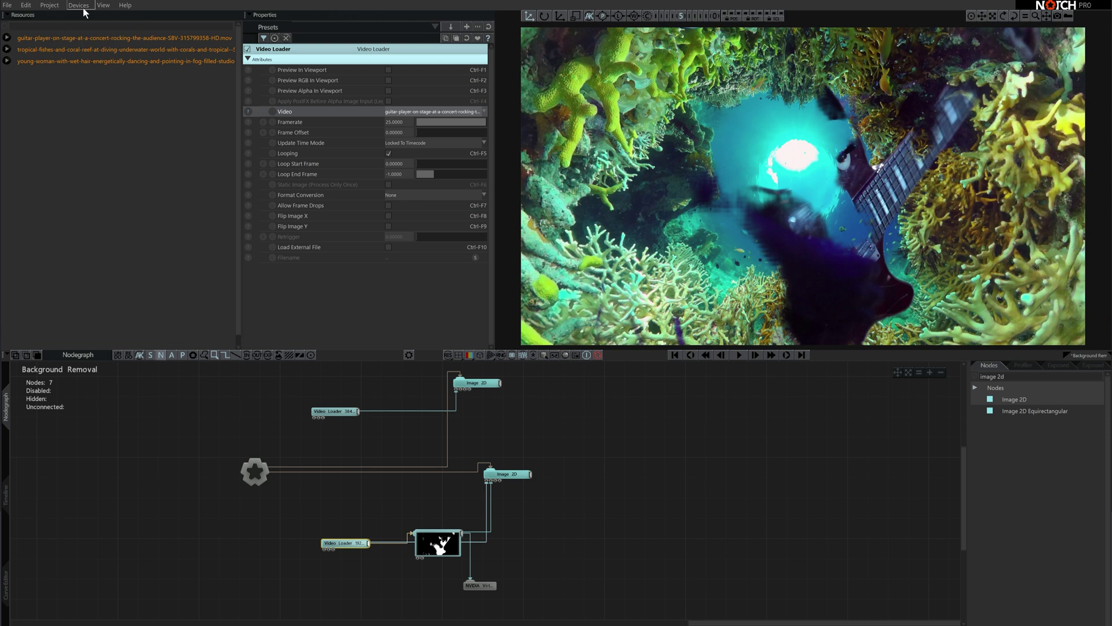
Compile the block for media server to BackgroundRemoval.dfxdll, overwriting the existing file
left_click(51, 6)
left_click(66, 25)
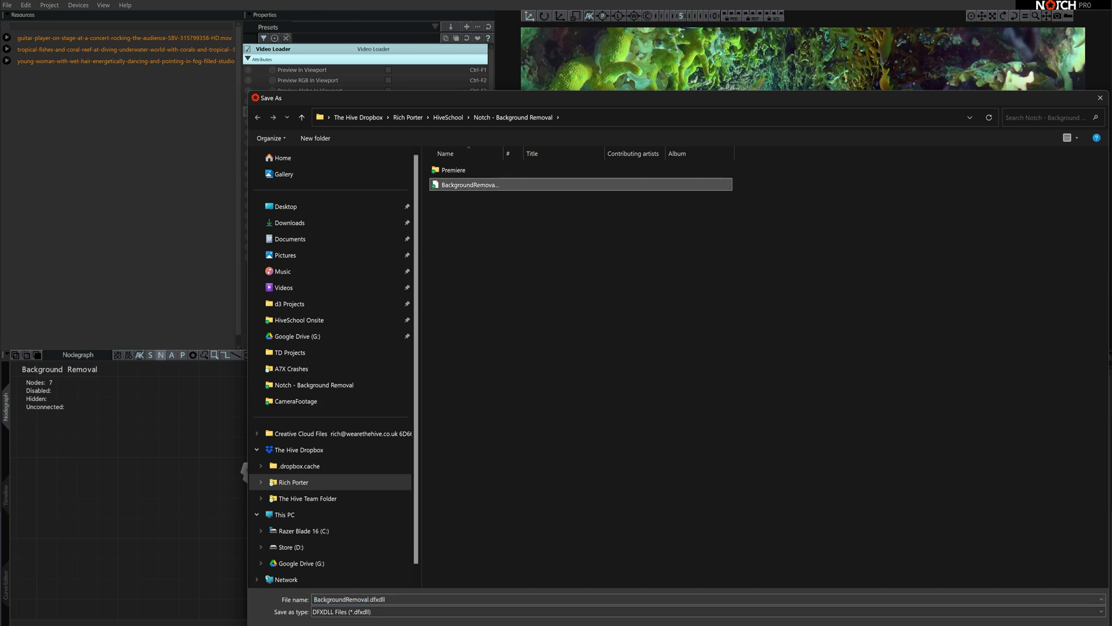
left_click(582, 330)
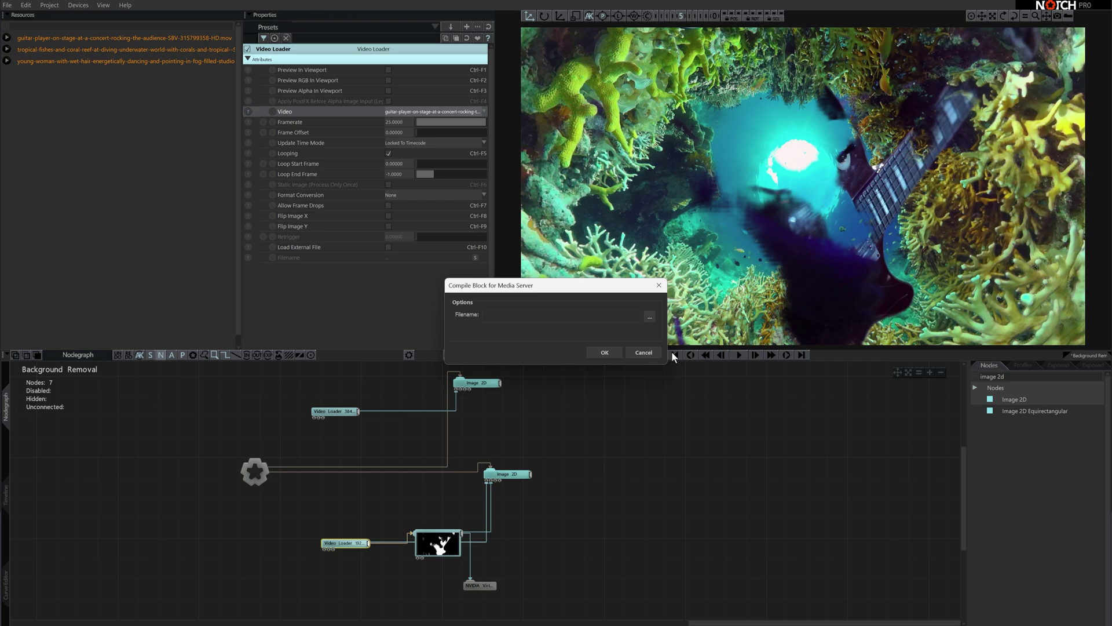
left_click(606, 351)
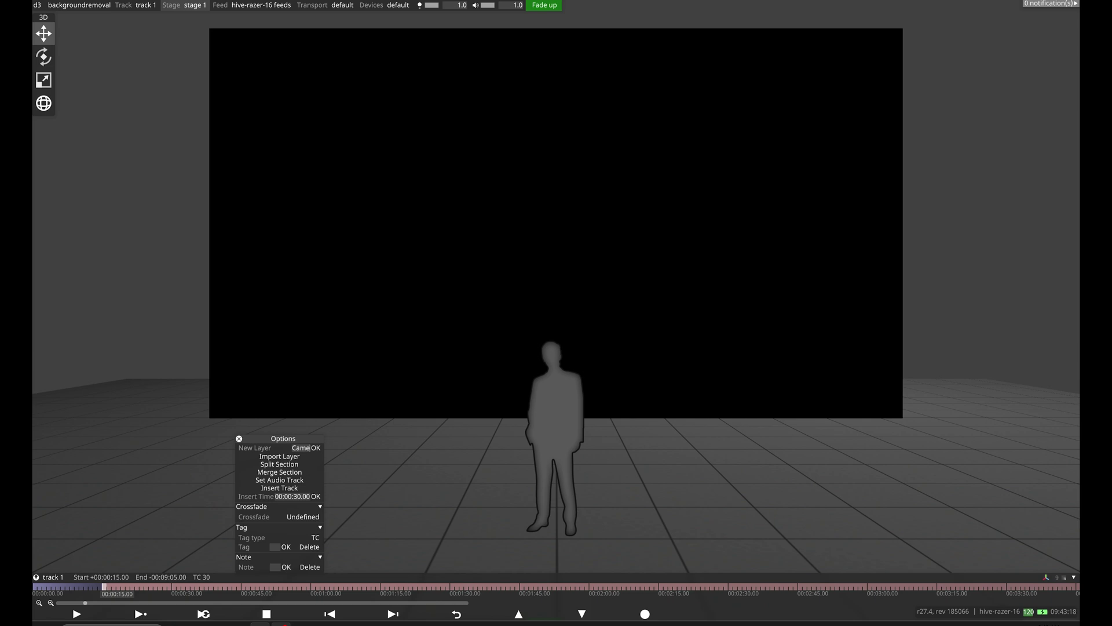
Make 'Camera Input' a video layer playing the young-woman dancer clip
key("Return")
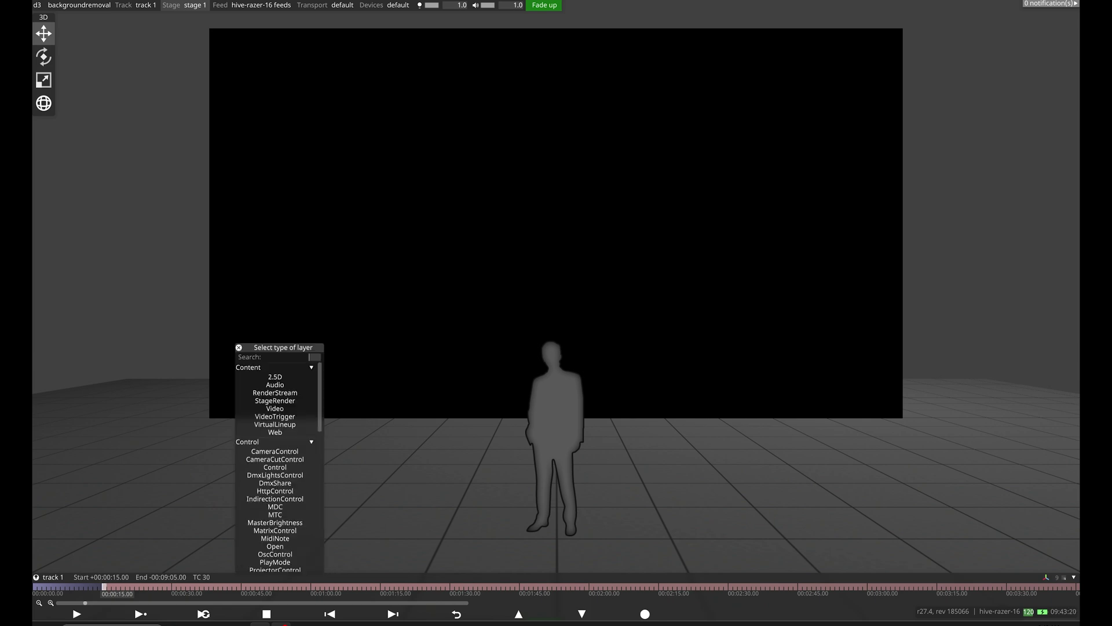
left_click(275, 408)
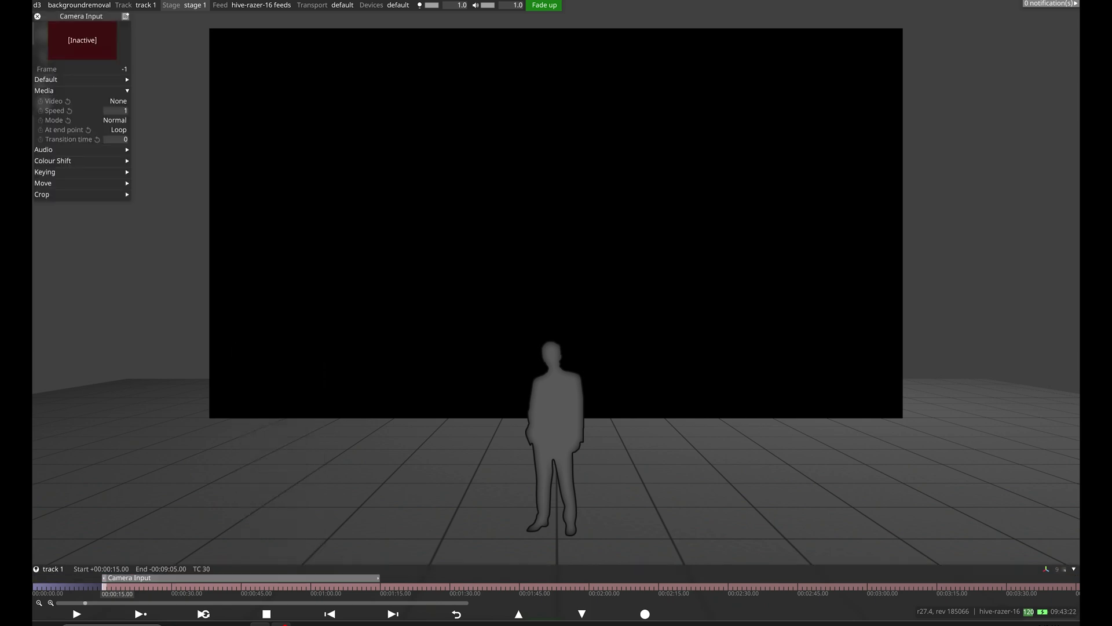
left_click(94, 97)
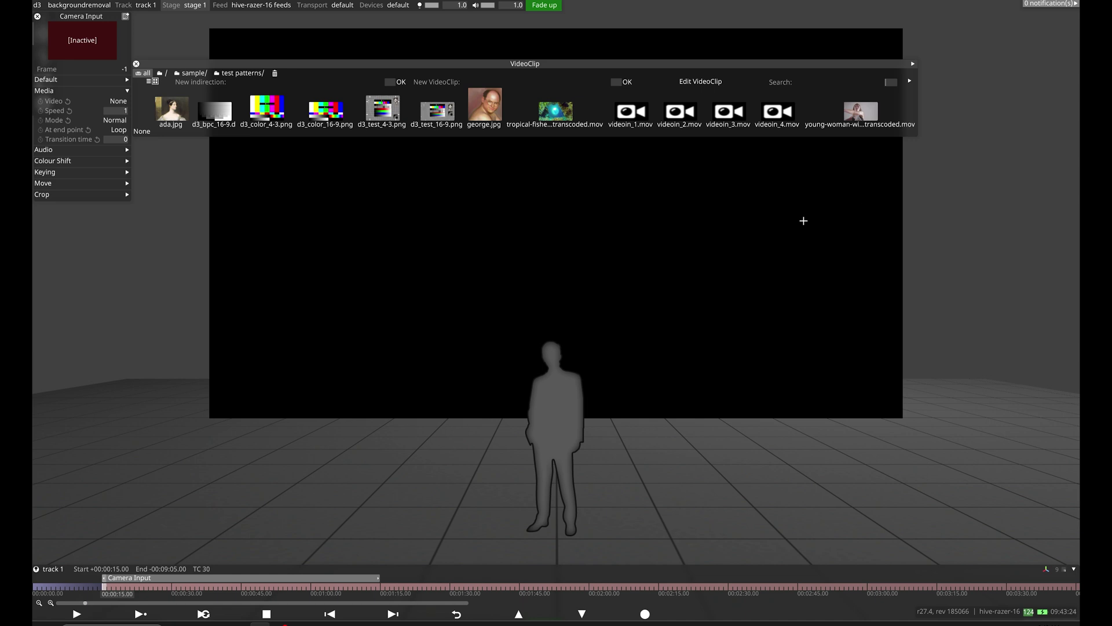
left_click(870, 115)
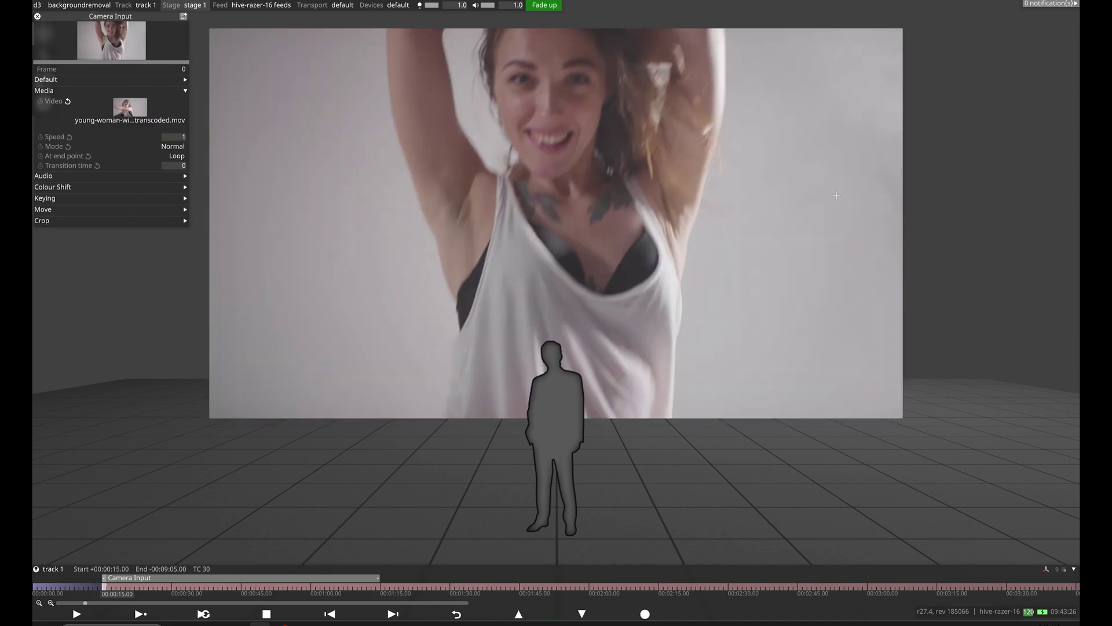
Add a 'Background' video layer playing the tropical-fish reef clip
right_click(753, 309)
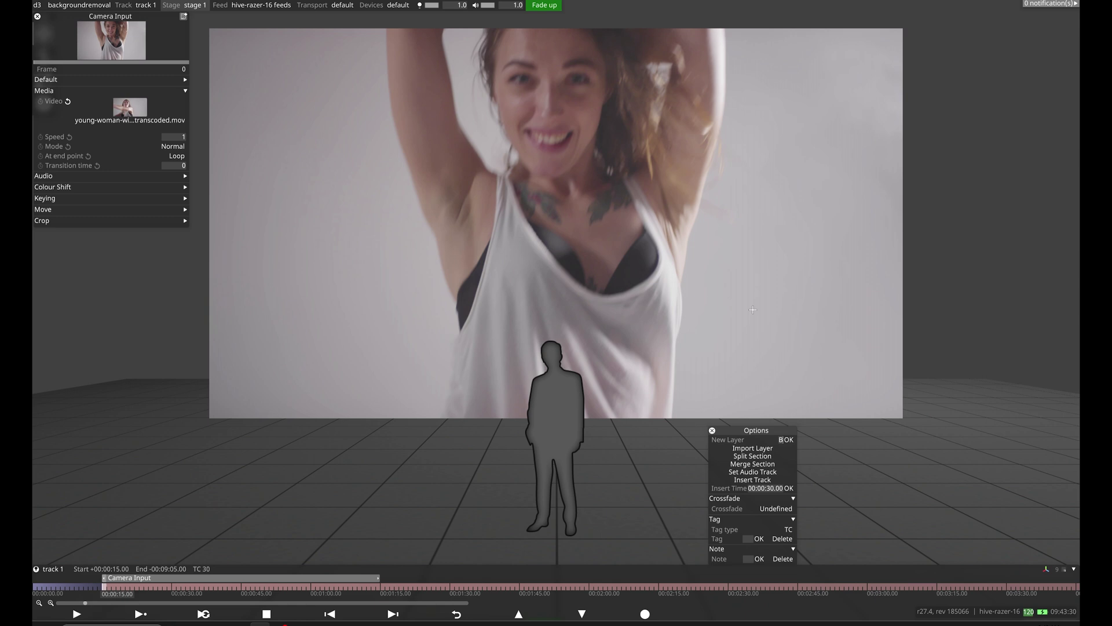
key("Return")
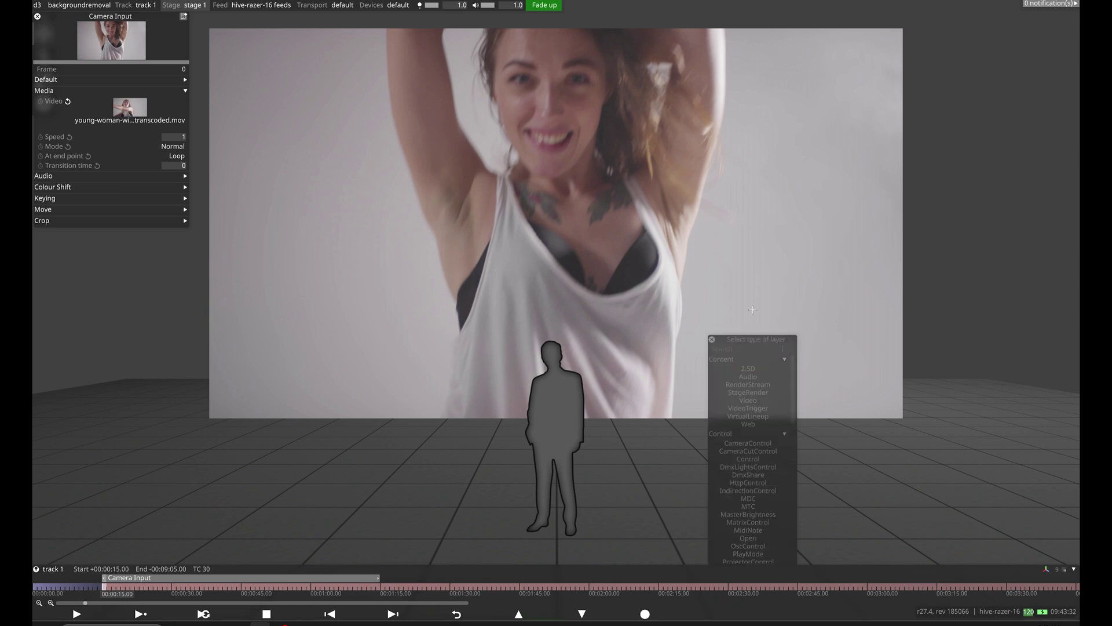
type("video")
key("Return")
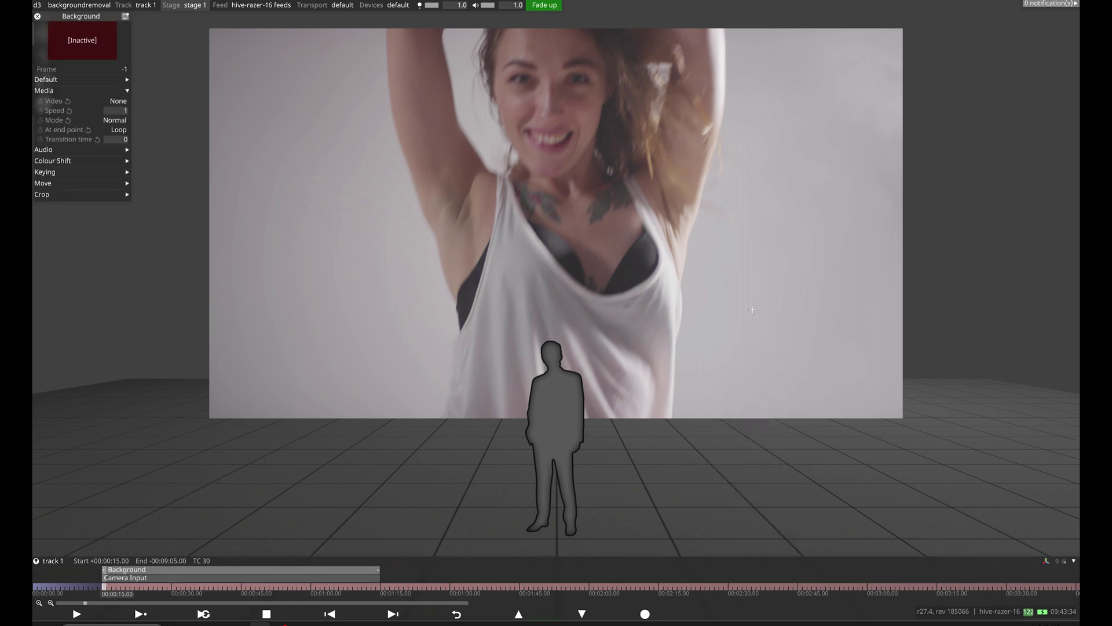
left_click(124, 101)
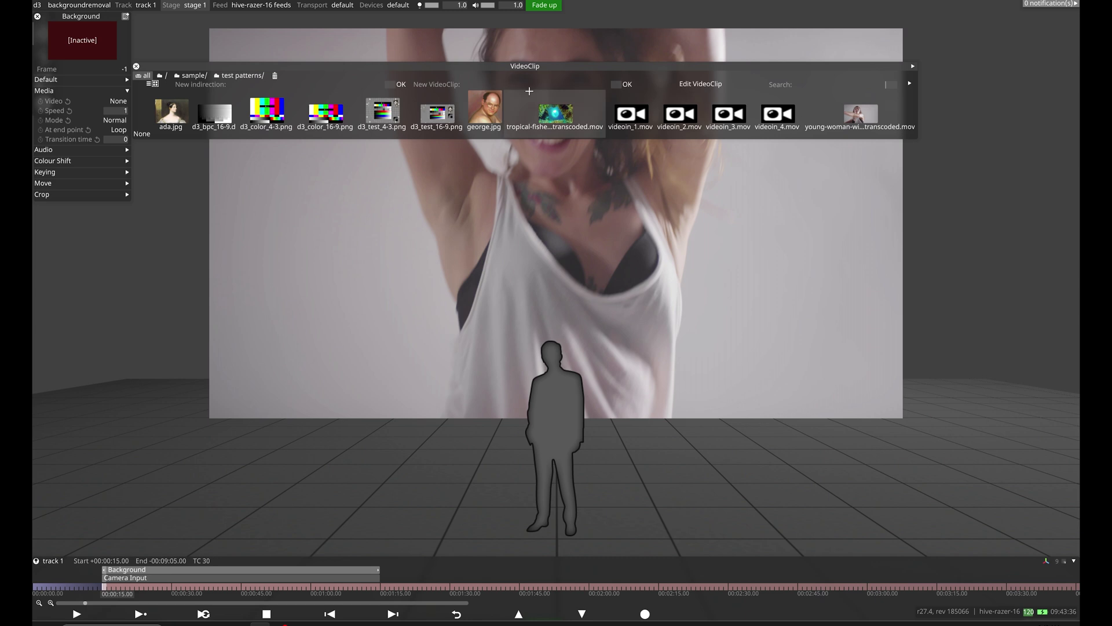
left_click(550, 125)
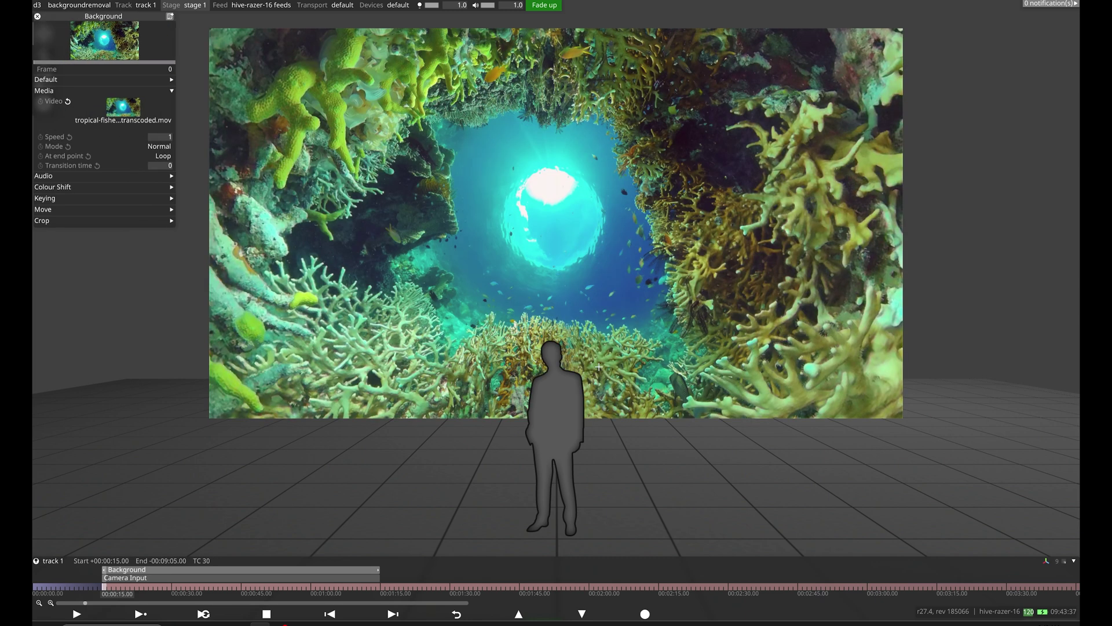
right_click(327, 505)
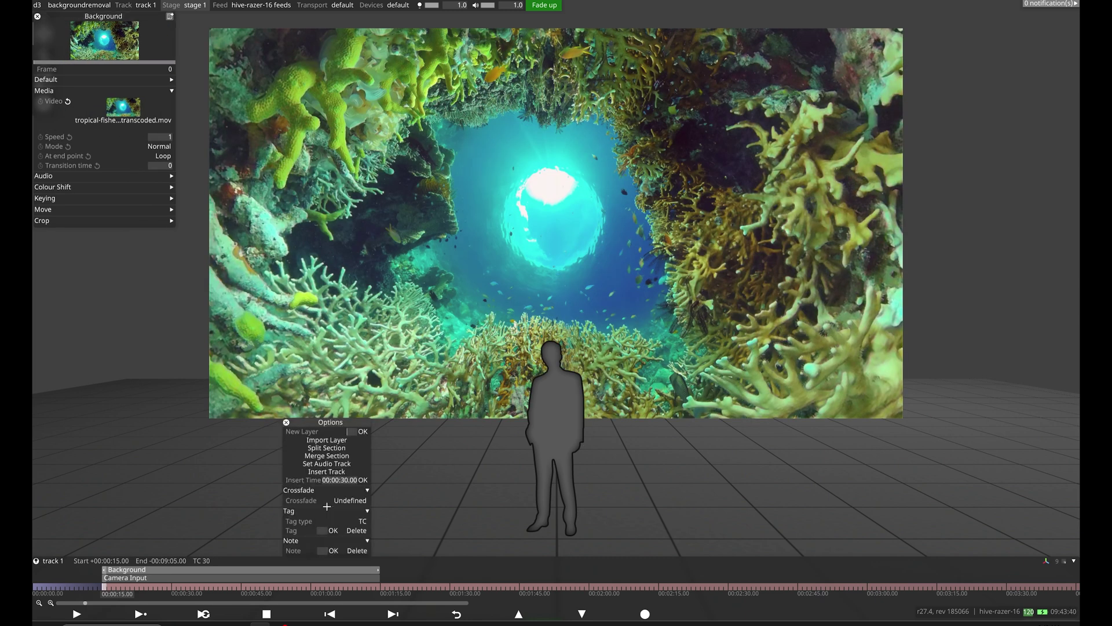
Create a Notch layer and link the Camera Input layer into it
key("Return")
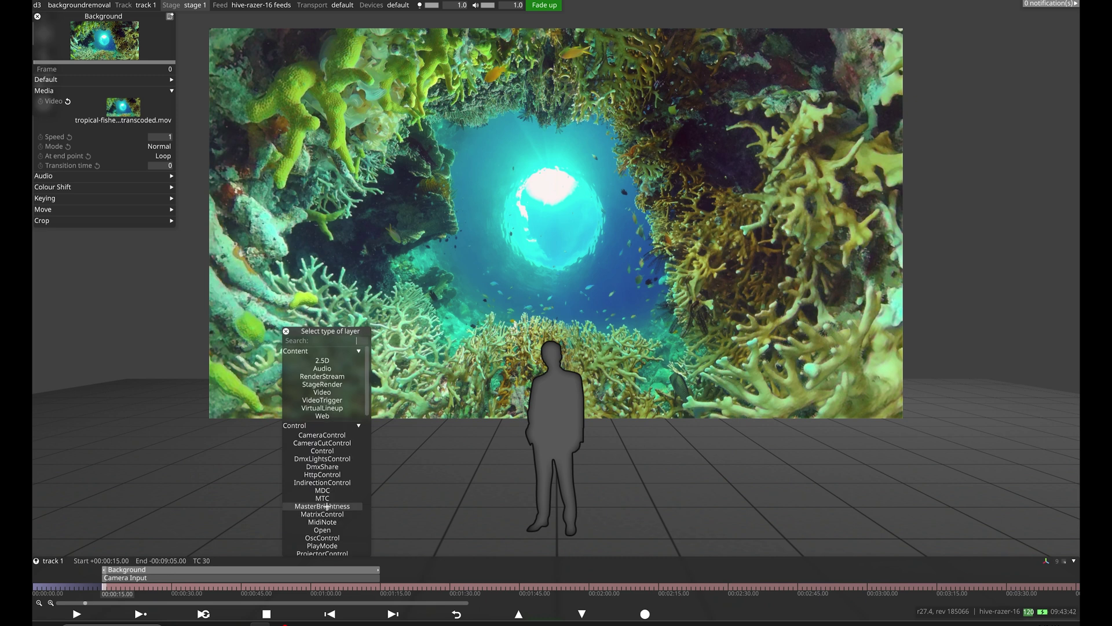
type("Not")
key("Return")
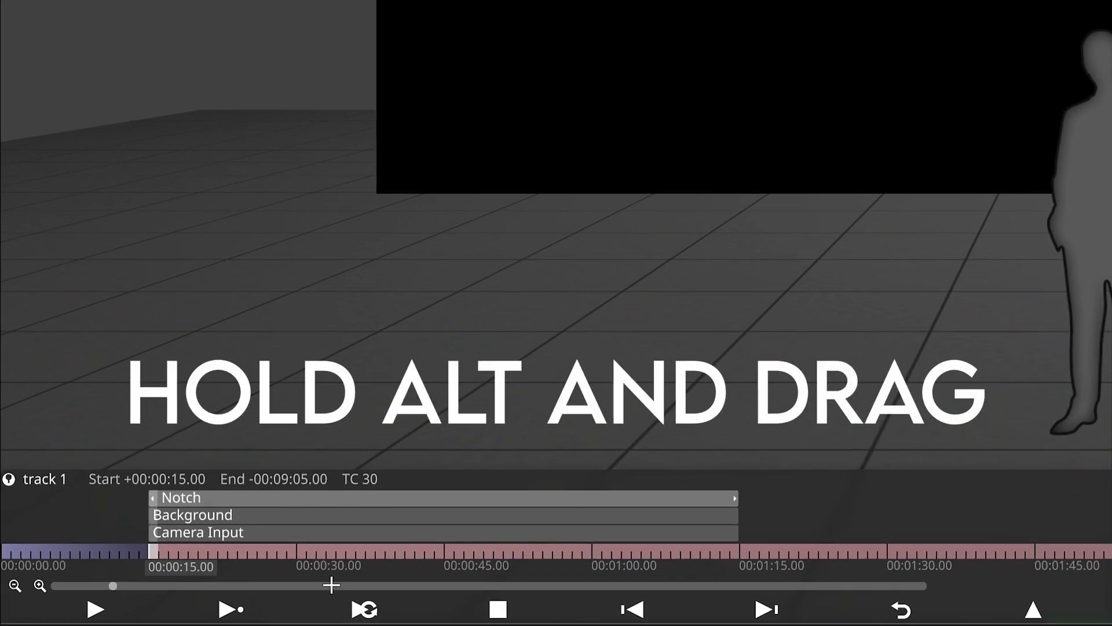
left_click_drag(265, 533, 285, 497, "alt")
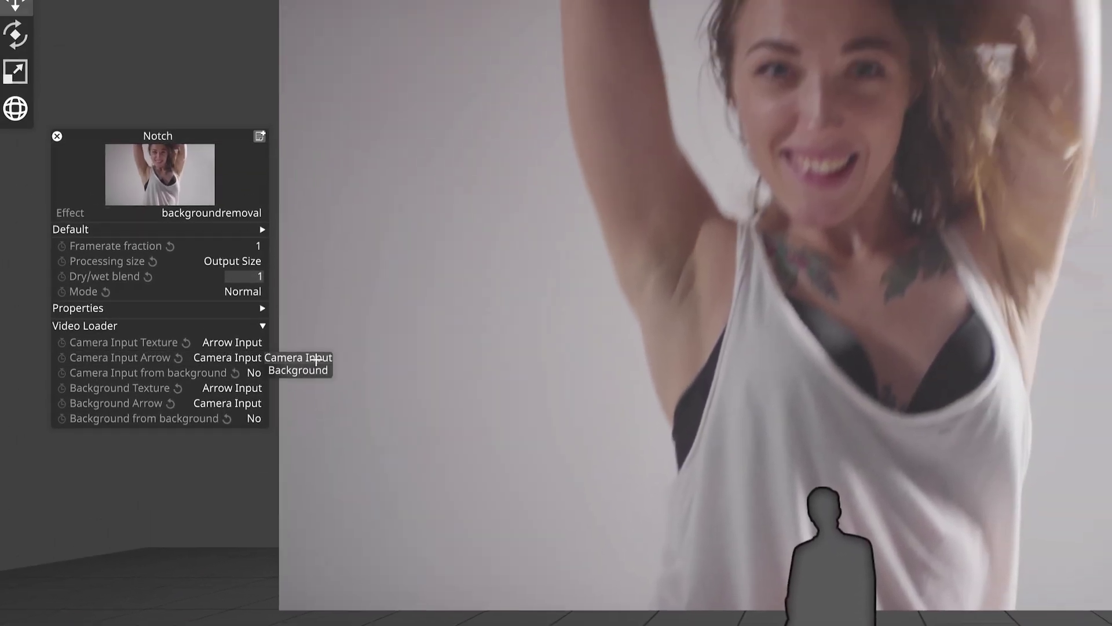
Set the Notch layer's Background Arrow input to the Background layer
left_click(299, 416)
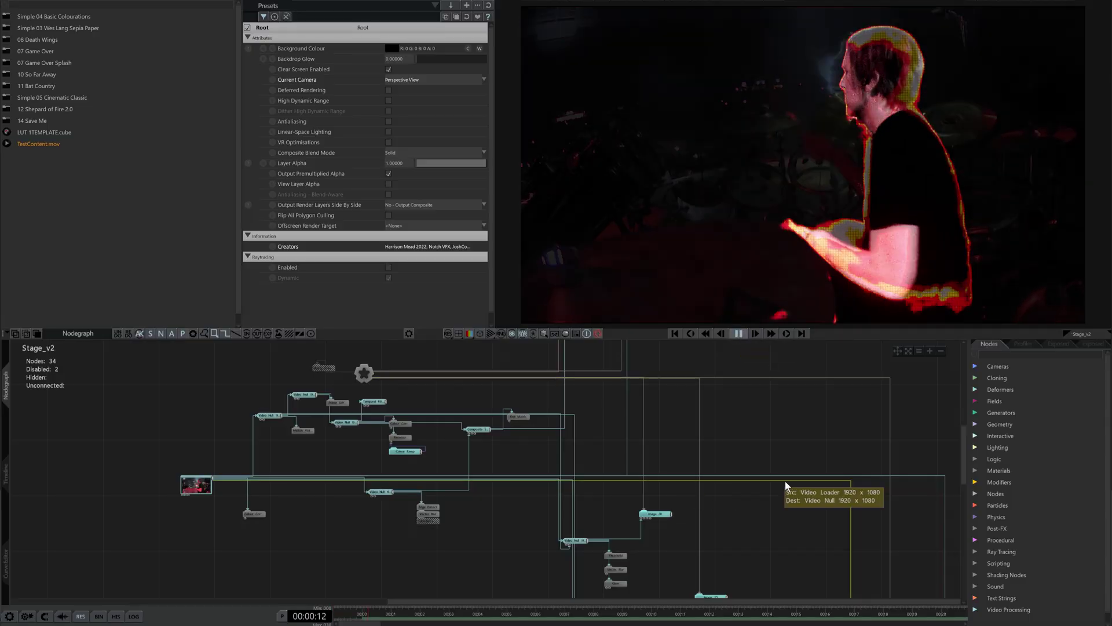
scroll(607, 513, "down", 2)
middle_click_drag(631, 480, 578, 433)
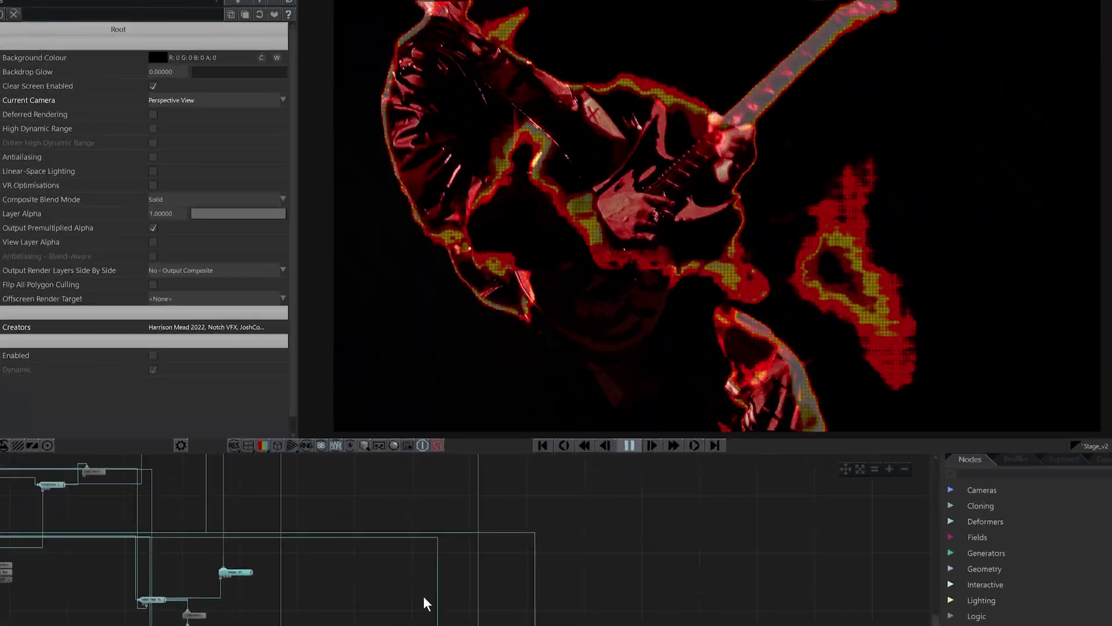